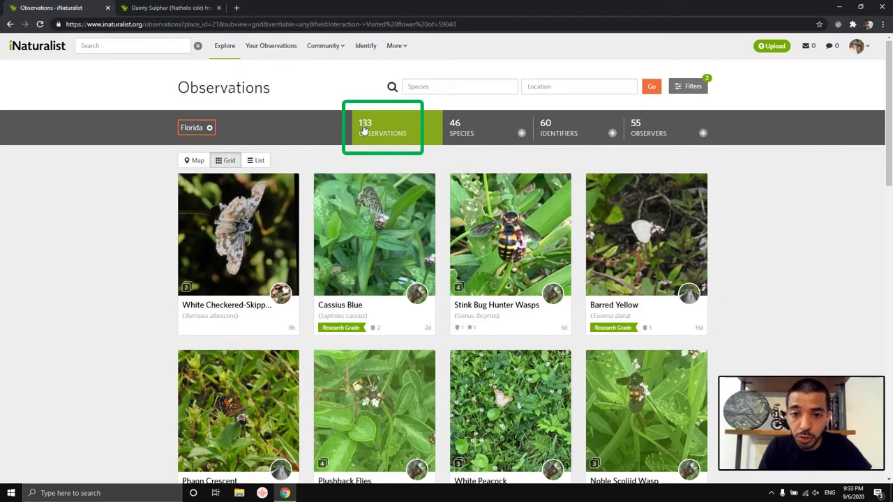
Step: Look through the grid of Florida observations of insects visiting the frogfruit flower
{"action": "scroll", "coordinate": [878, 272], "scroll_direction": "down", "scroll_amount": 1}
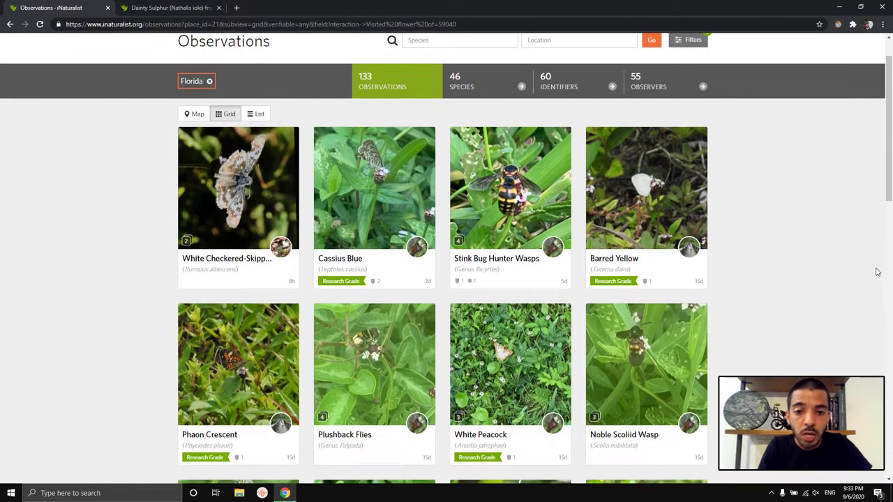
{"action": "scroll", "coordinate": [757, 213], "scroll_direction": "down", "scroll_amount": 2}
{"action": "scroll", "coordinate": [441, 198], "scroll_direction": "down", "scroll_amount": 2}
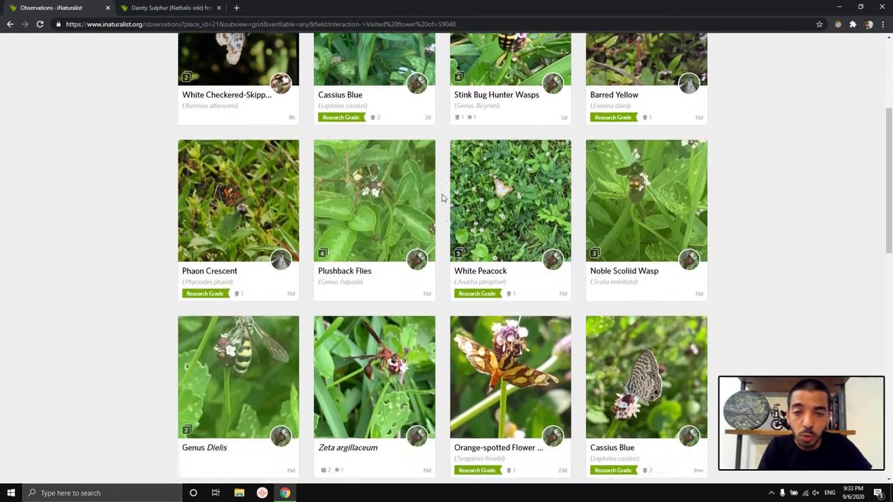
{"action": "scroll", "coordinate": [441, 198], "scroll_direction": "down", "scroll_amount": 3}
{"action": "scroll", "coordinate": [559, 194], "scroll_direction": "down", "scroll_amount": 3}
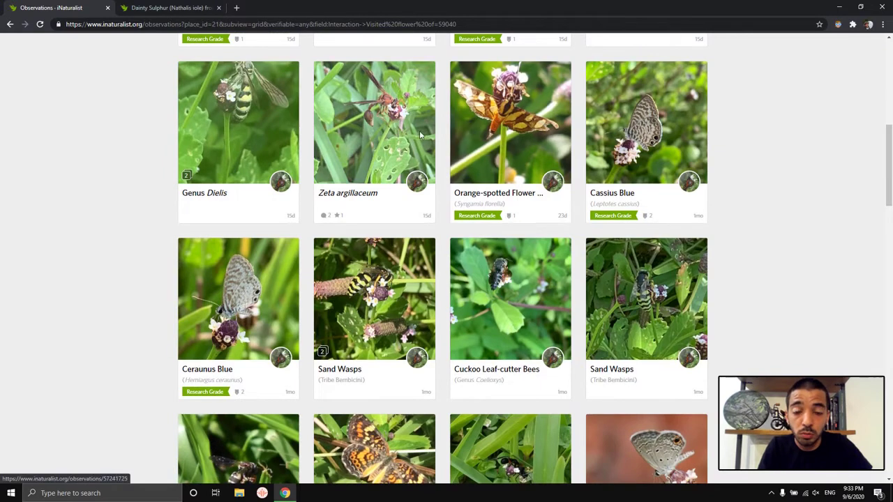
{"action": "scroll", "coordinate": [630, 205], "scroll_direction": "down", "scroll_amount": 1}
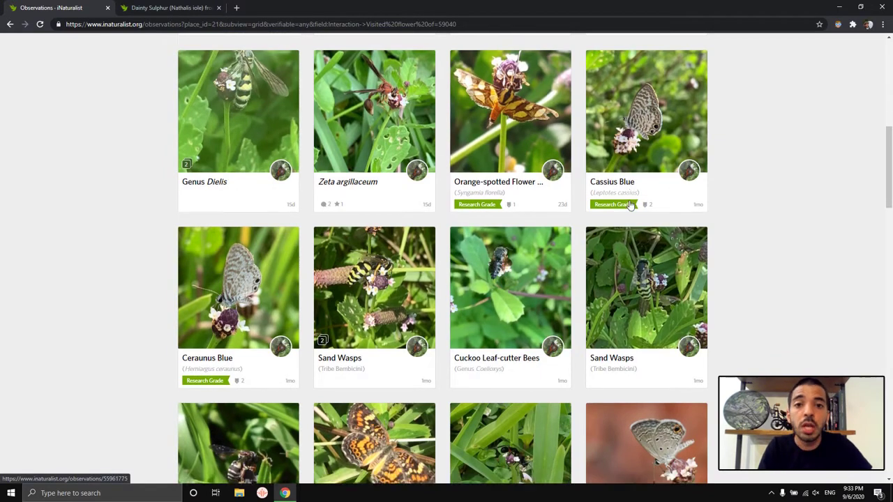
{"action": "scroll", "coordinate": [630, 205], "scroll_direction": "down", "scroll_amount": 1}
{"action": "scroll", "coordinate": [332, 127], "scroll_direction": "down", "scroll_amount": 3}
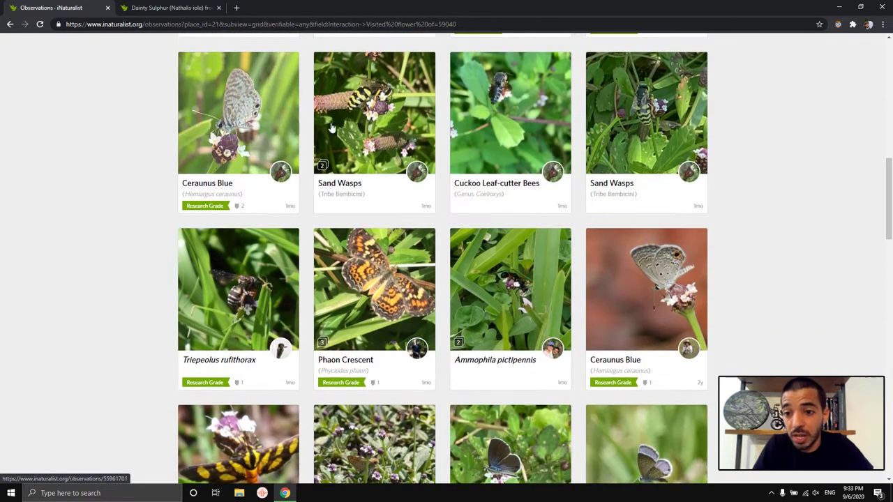
{"action": "scroll", "coordinate": [358, 182], "scroll_direction": "down", "scroll_amount": 4}
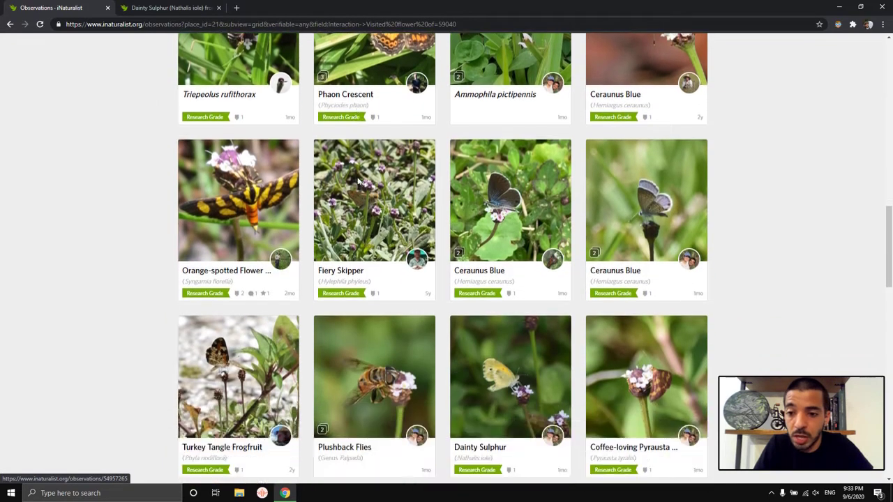
{"action": "scroll", "coordinate": [357, 181], "scroll_direction": "down", "scroll_amount": 1}
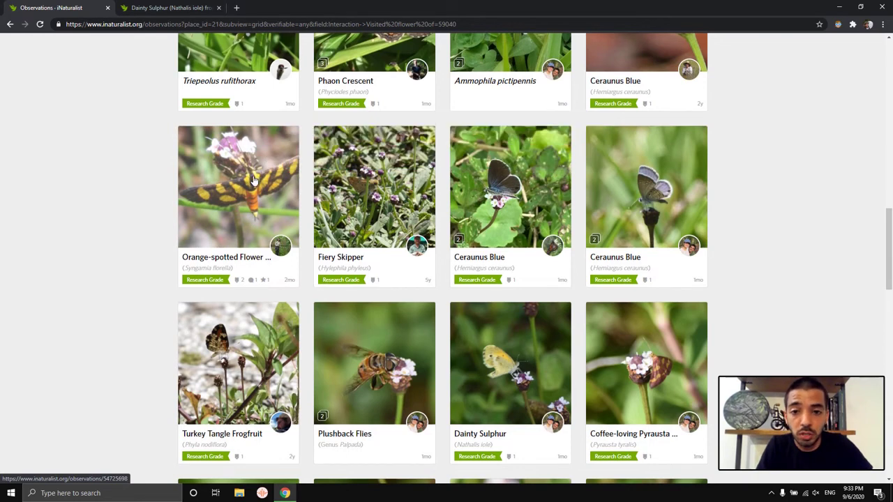
{"action": "scroll", "coordinate": [530, 184], "scroll_direction": "down", "scroll_amount": 2}
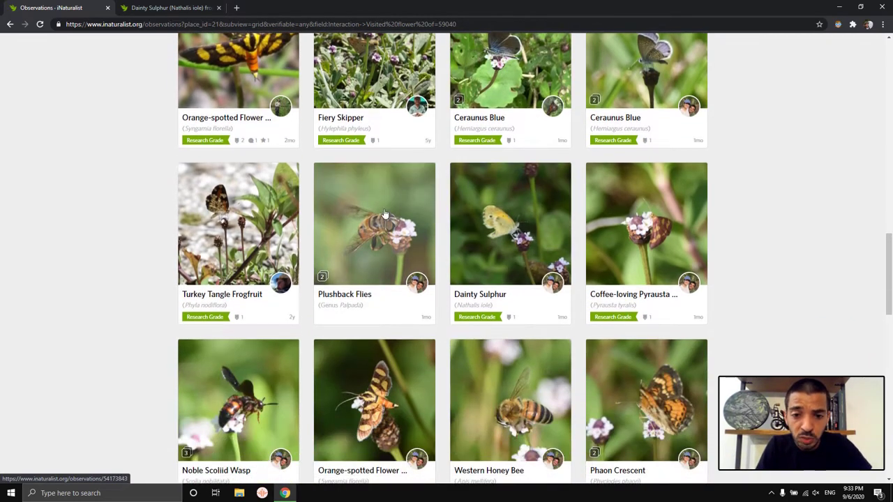
{"action": "scroll", "coordinate": [344, 229], "scroll_direction": "down", "scroll_amount": 1}
{"action": "scroll", "coordinate": [613, 275], "scroll_direction": "down", "scroll_amount": 2}
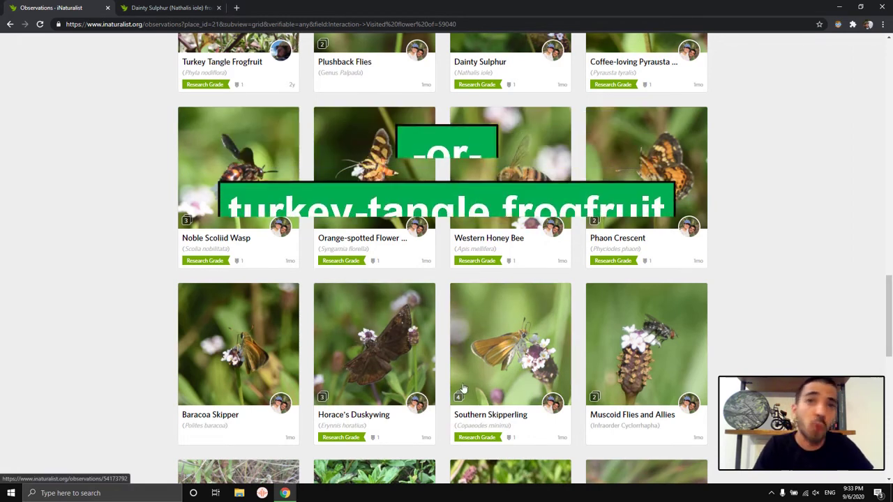
{"action": "scroll", "coordinate": [478, 367], "scroll_direction": "down", "scroll_amount": 2}
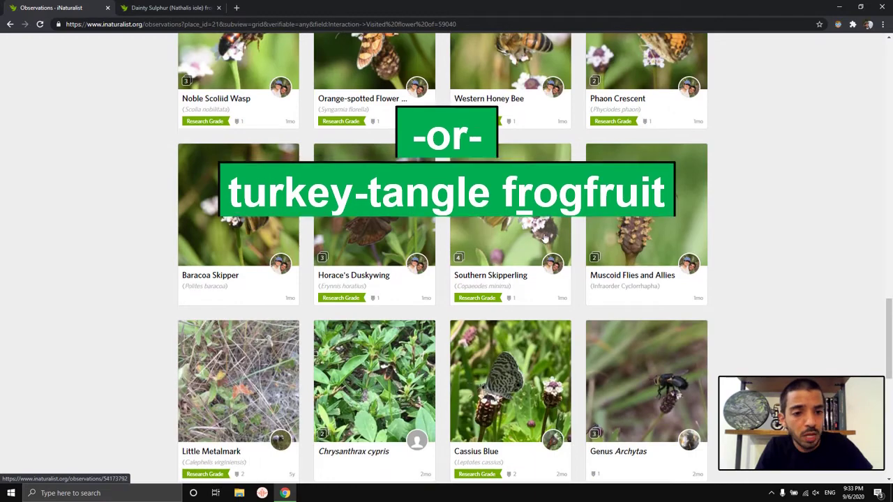
{"action": "scroll", "coordinate": [324, 203], "scroll_direction": "down", "scroll_amount": 3}
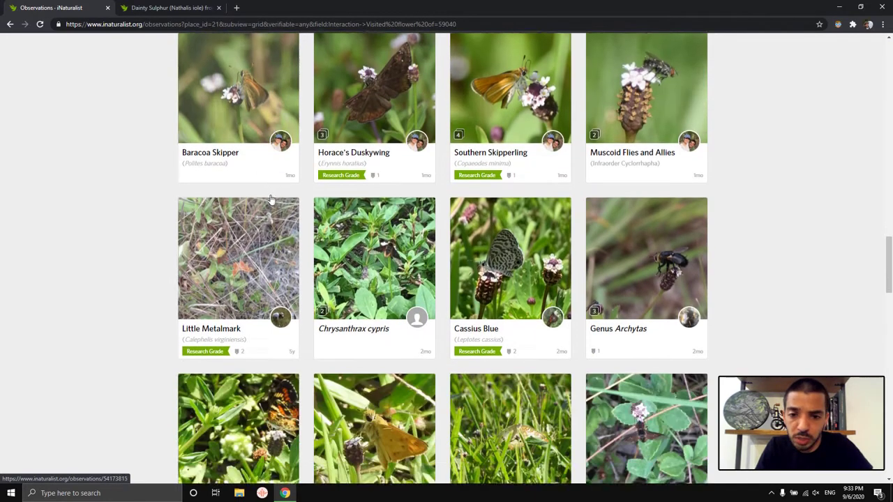
{"action": "scroll", "coordinate": [324, 204], "scroll_direction": "down", "scroll_amount": 1}
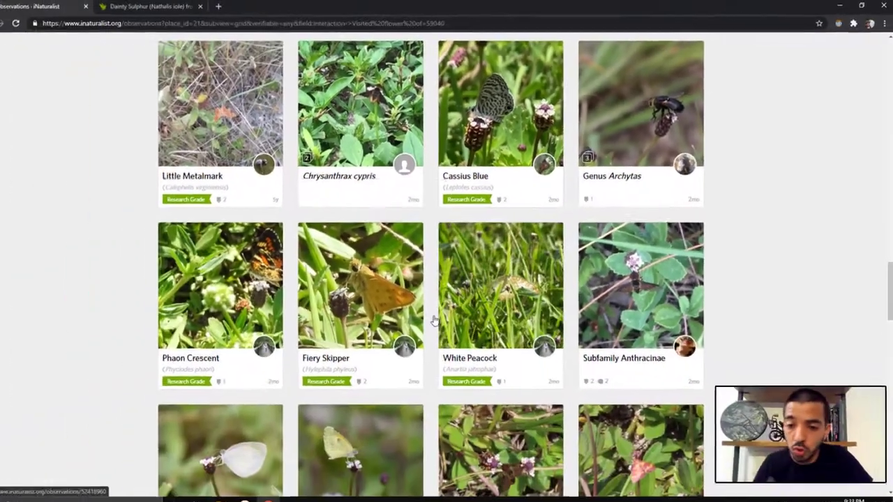
{"action": "scroll", "coordinate": [586, 242], "scroll_direction": "down", "scroll_amount": 6}
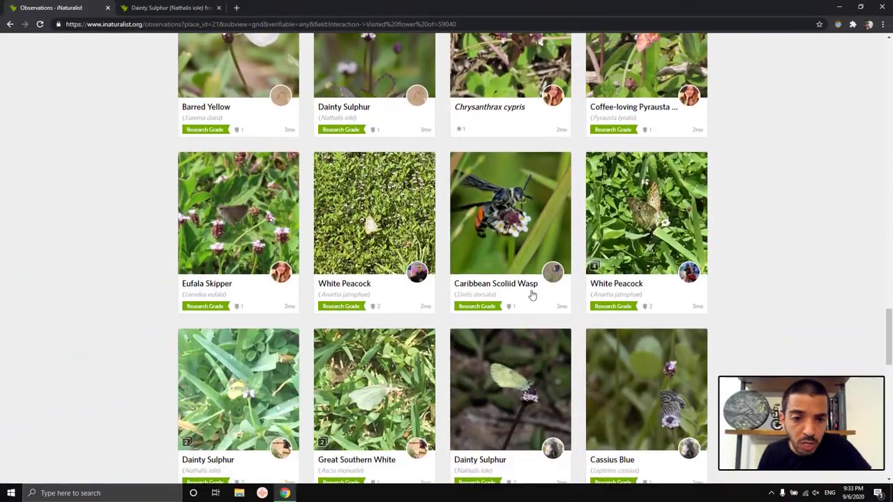
{"action": "scroll", "coordinate": [514, 264], "scroll_direction": "down", "scroll_amount": 3}
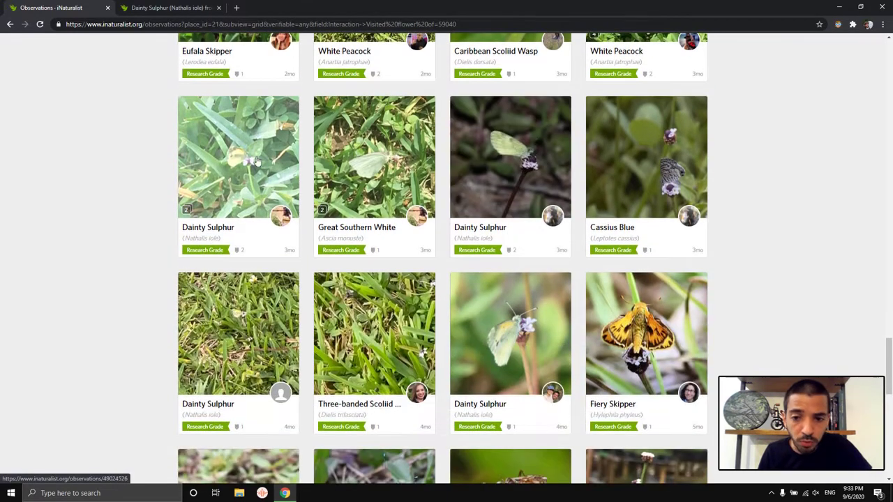
{"action": "scroll", "coordinate": [605, 233], "scroll_direction": "down", "scroll_amount": 10}
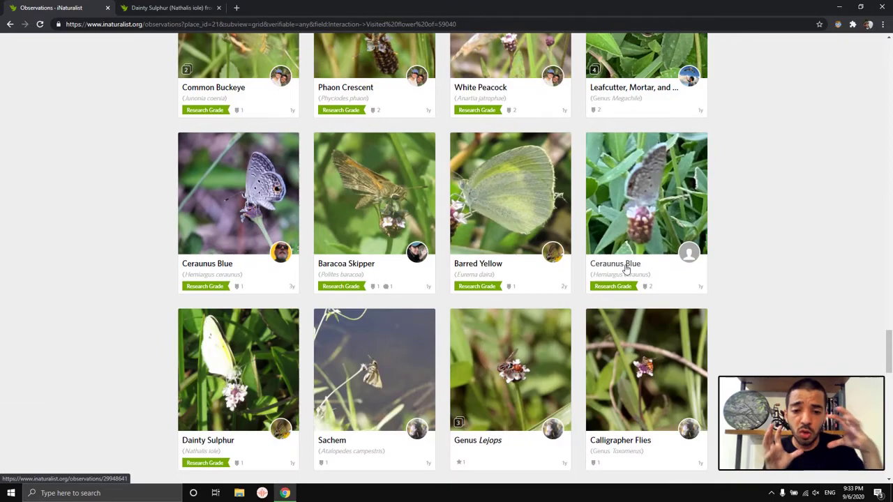
{"action": "scroll", "coordinate": [626, 268], "scroll_direction": "down", "scroll_amount": 2}
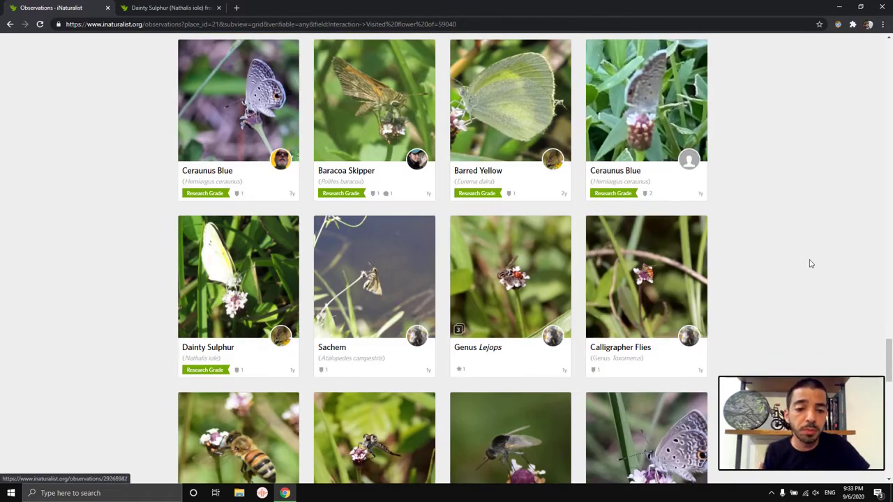
Step: Show the Florida observations on the map and centre it on the southern part of the state
{"action": "left_click_drag", "start_coordinate": [888, 368], "coordinate": [880, 54]}
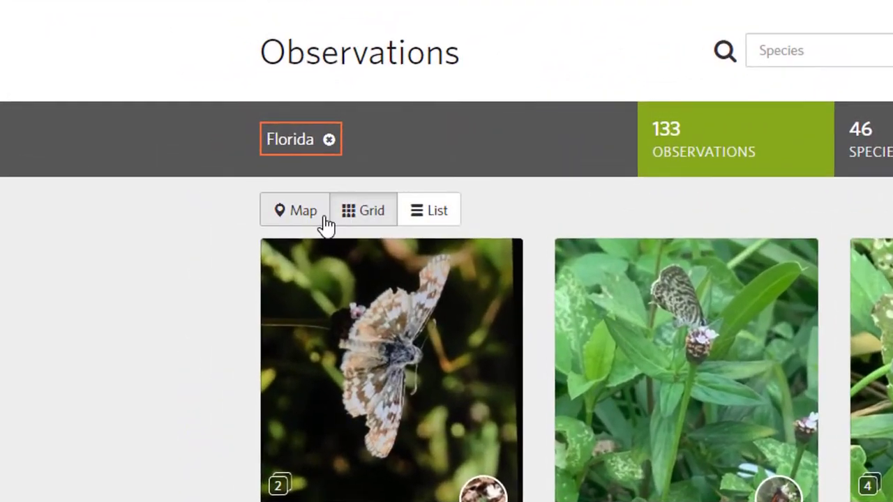
{"action": "left_click", "coordinate": [319, 218]}
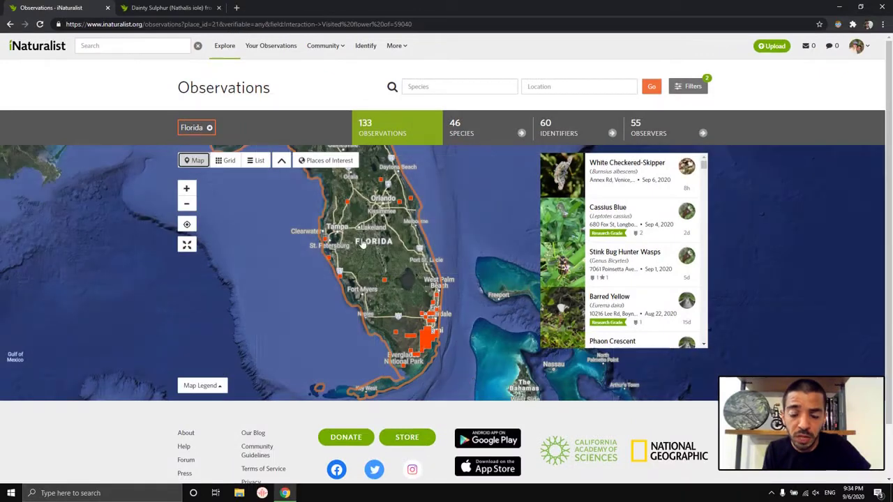
{"action": "left_click_drag", "start_coordinate": [363, 244], "coordinate": [455, 274]}
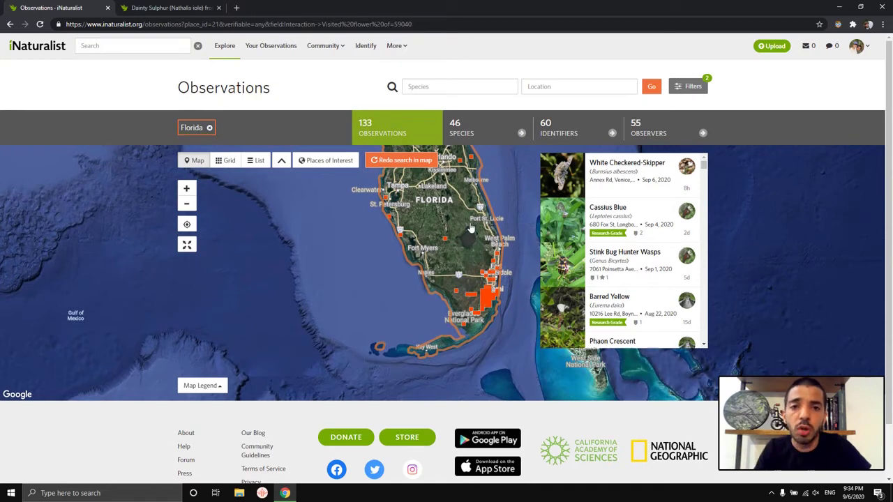
Step: Bring up the already open Dainty Sulphur observation and review its photo, location and identification activity
{"action": "left_click", "coordinate": [164, 9]}
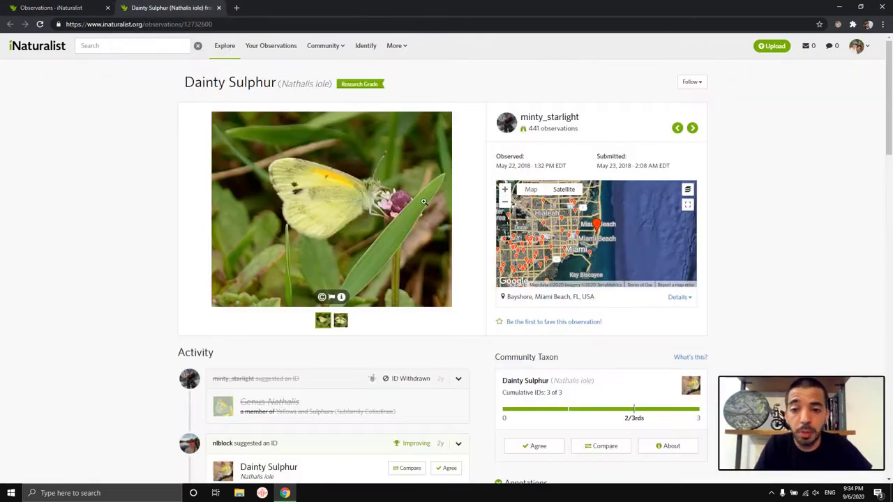
{"action": "scroll", "coordinate": [388, 175], "scroll_direction": "down", "scroll_amount": 2}
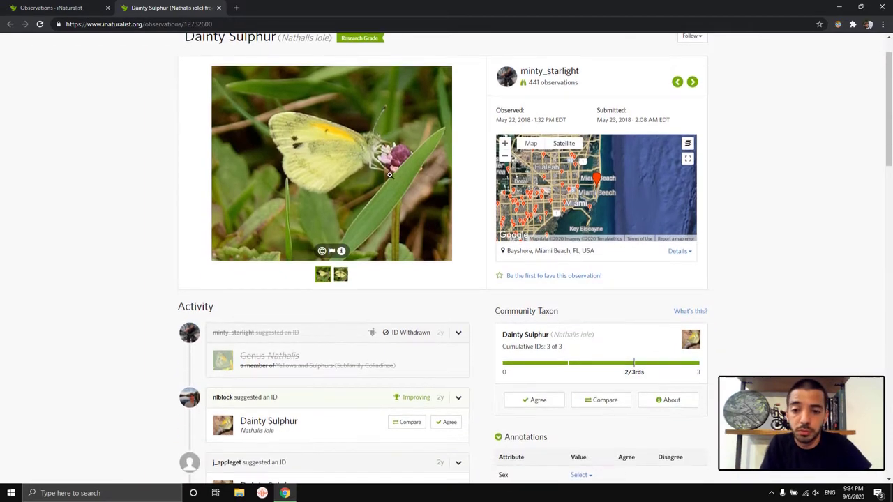
{"action": "scroll", "coordinate": [457, 216], "scroll_direction": "down", "scroll_amount": 4}
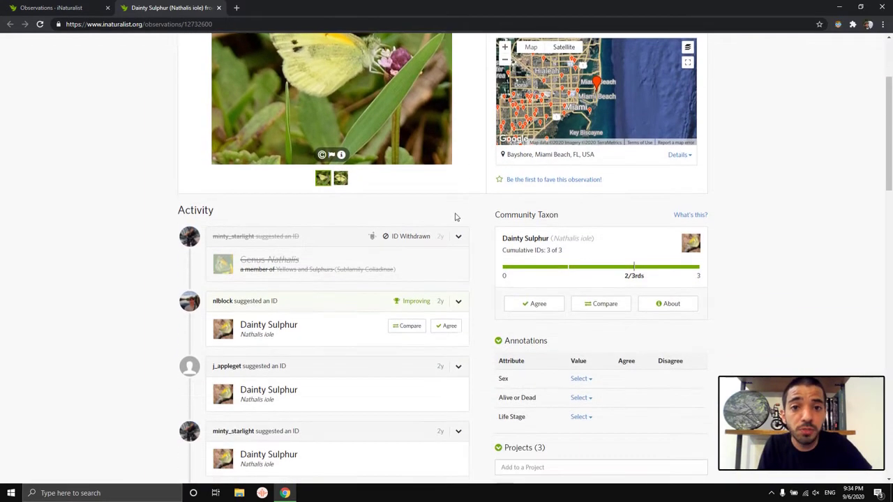
{"action": "scroll", "coordinate": [467, 181], "scroll_direction": "up", "scroll_amount": 2}
{"action": "scroll", "coordinate": [474, 175], "scroll_direction": "up", "scroll_amount": 4}
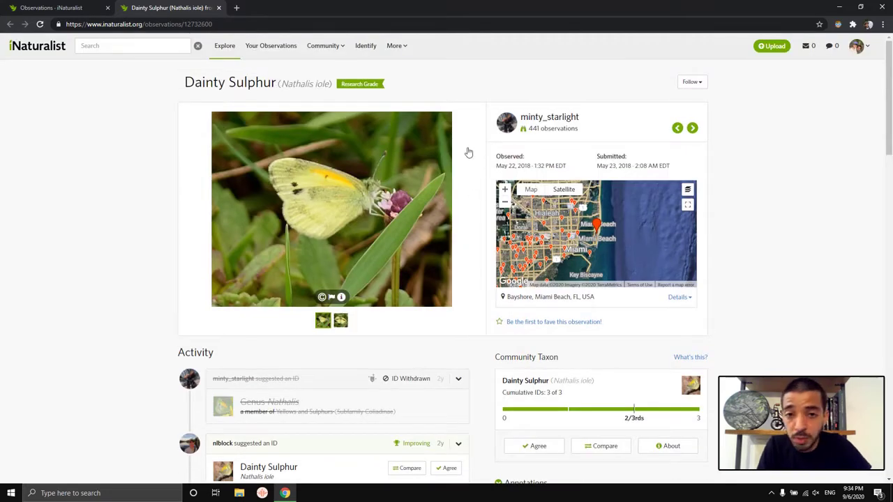
{"action": "scroll", "coordinate": [474, 155], "scroll_direction": "down", "scroll_amount": 1}
{"action": "scroll", "coordinate": [477, 164], "scroll_direction": "up", "scroll_amount": 1}
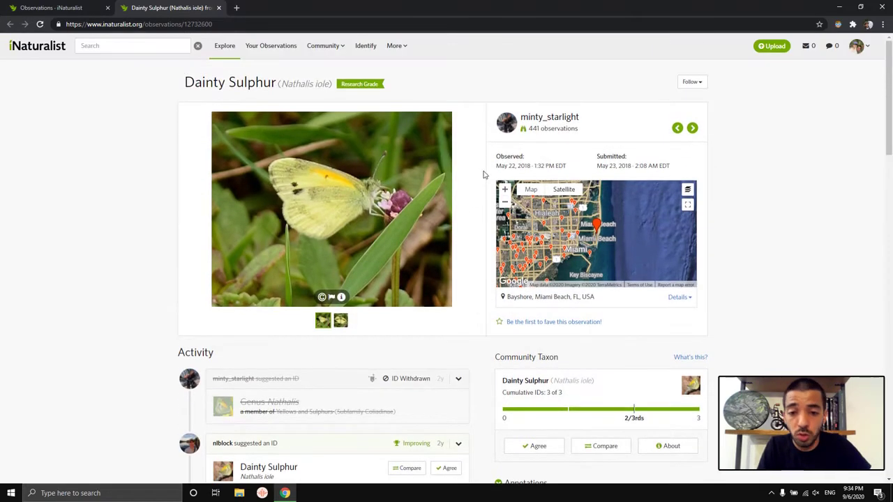
Step: Collapse and re-expand the Observation Fields section of the Dainty Sulphur record and examine its "Interaction->Visited flower of" entry
{"action": "scroll", "coordinate": [482, 165], "scroll_direction": "down", "scroll_amount": 4}
{"action": "scroll", "coordinate": [487, 171], "scroll_direction": "down", "scroll_amount": 3}
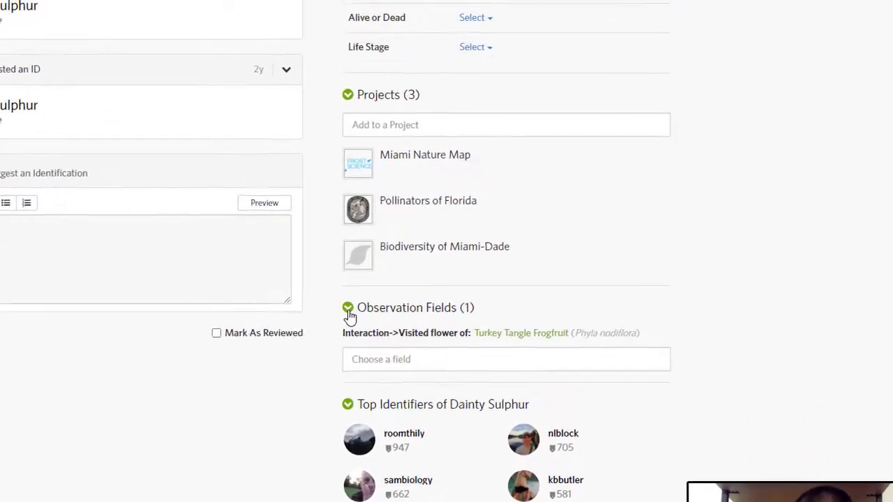
{"action": "left_click", "coordinate": [349, 315]}
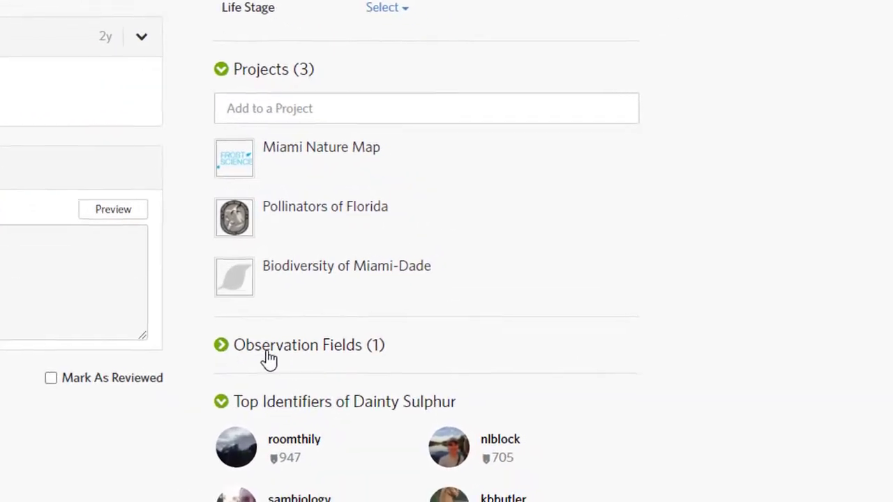
{"action": "left_click", "coordinate": [353, 316]}
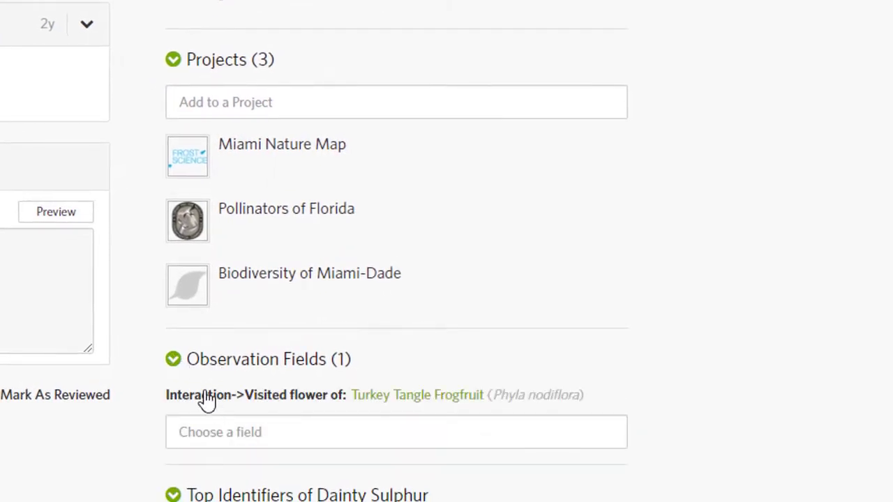
{"action": "scroll", "coordinate": [571, 262], "scroll_direction": "down", "scroll_amount": 1}
{"action": "scroll", "coordinate": [571, 263], "scroll_direction": "down", "scroll_amount": 3}
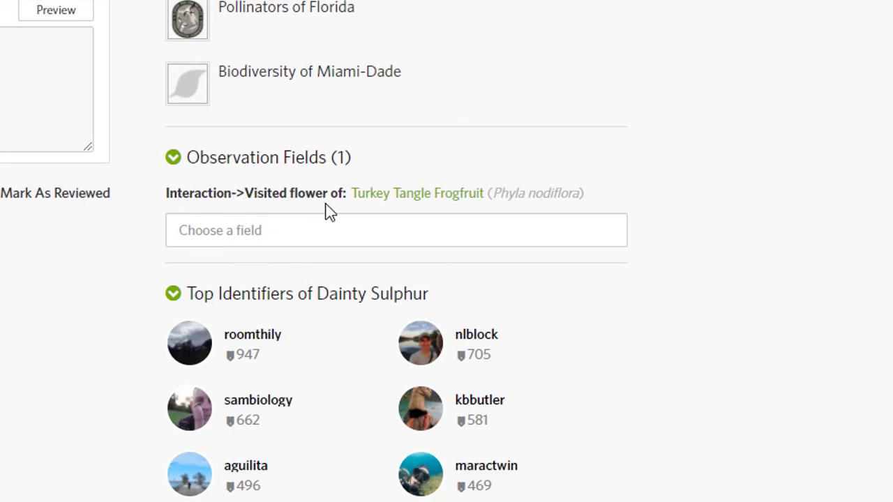
Step: Open the linked Turkey Tangle Frogfruit species page in a new browser tab and switch to it
{"action": "right_click", "coordinate": [376, 200]}
{"action": "left_click", "coordinate": [435, 207]}
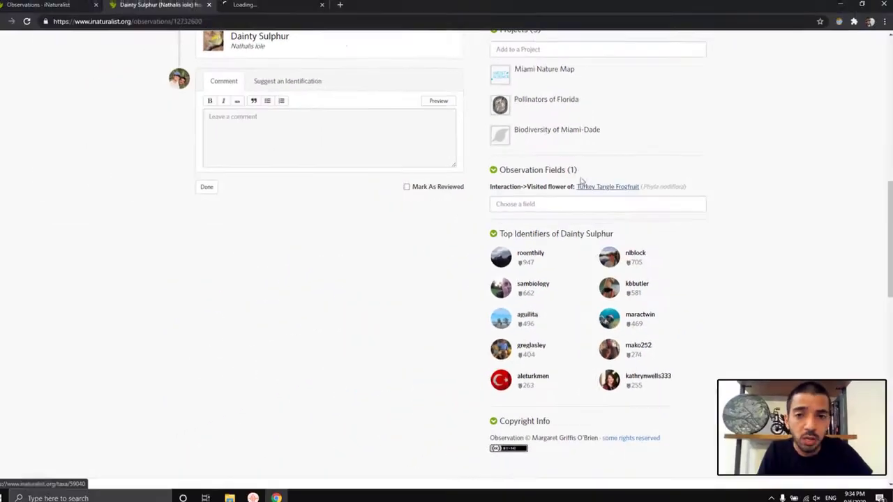
{"action": "left_click", "coordinate": [281, 5]}
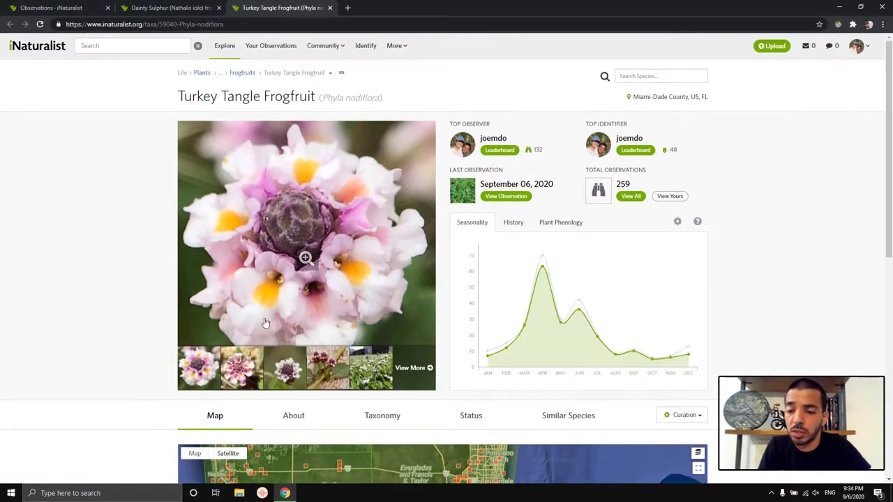
Step: Examine the Turkey Tangle Frogfruit distribution map zoomed out around Florida, and view the species' taxonomy
{"action": "scroll", "coordinate": [313, 286], "scroll_direction": "down", "scroll_amount": 4}
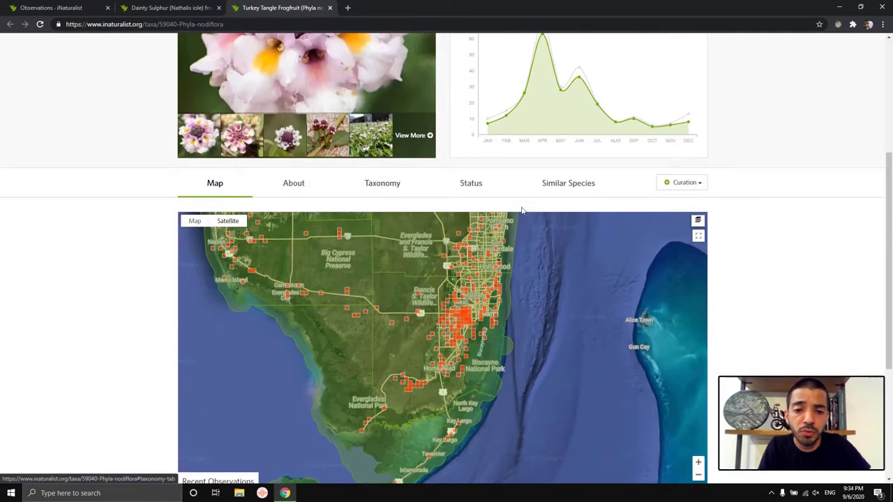
{"action": "scroll", "coordinate": [341, 270], "scroll_direction": "up", "scroll_amount": 2}
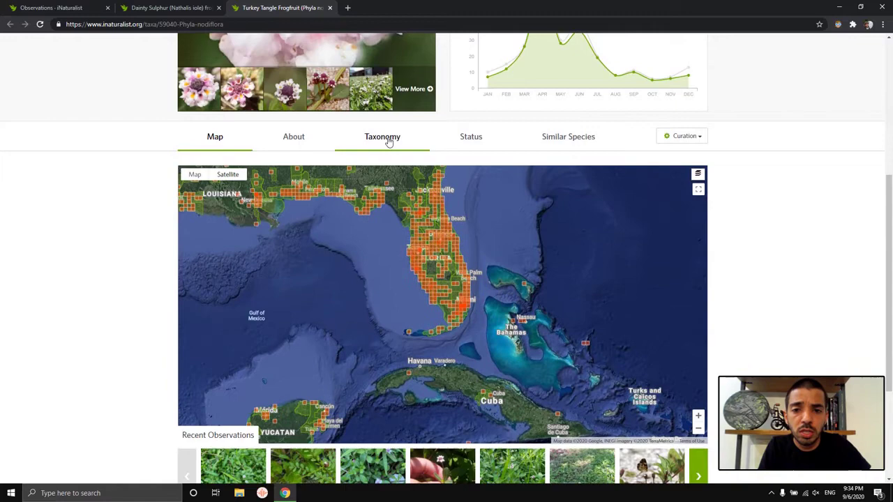
{"action": "left_click", "coordinate": [389, 140]}
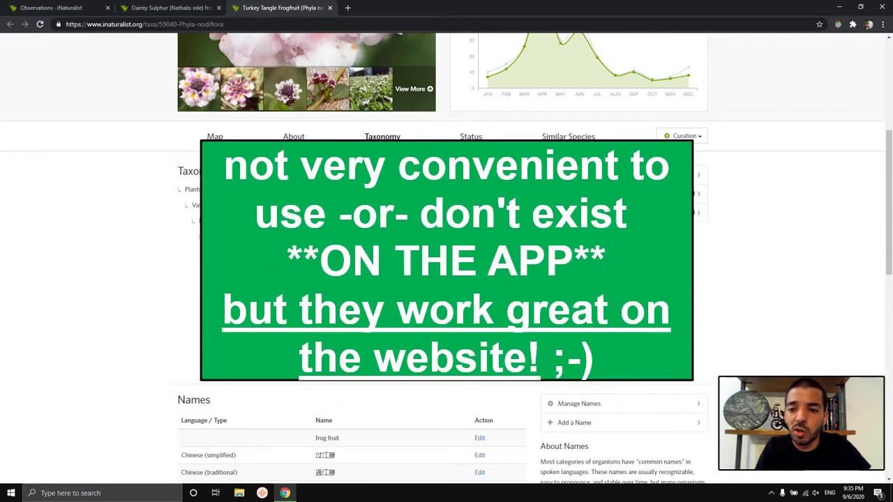
{"action": "scroll", "coordinate": [754, 308], "scroll_direction": "up", "scroll_amount": 5}
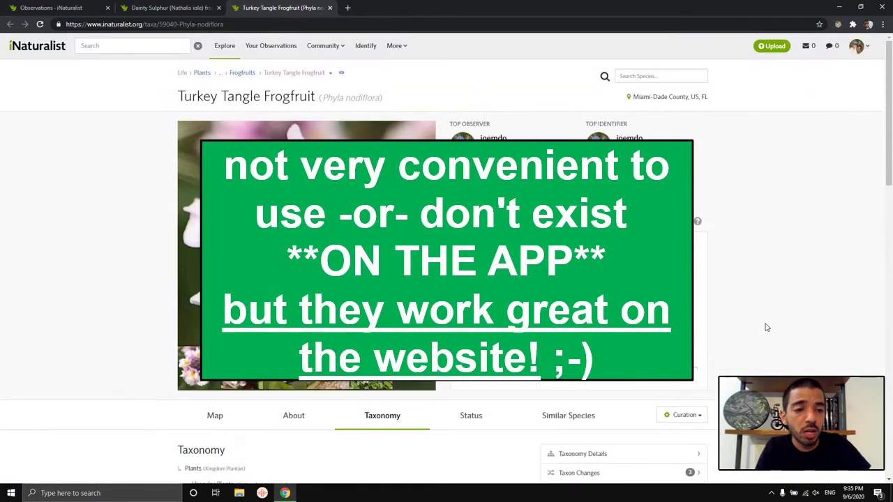
{"action": "scroll", "coordinate": [755, 309], "scroll_direction": "down", "scroll_amount": 4}
{"action": "scroll", "coordinate": [752, 313], "scroll_direction": "up", "scroll_amount": 5}
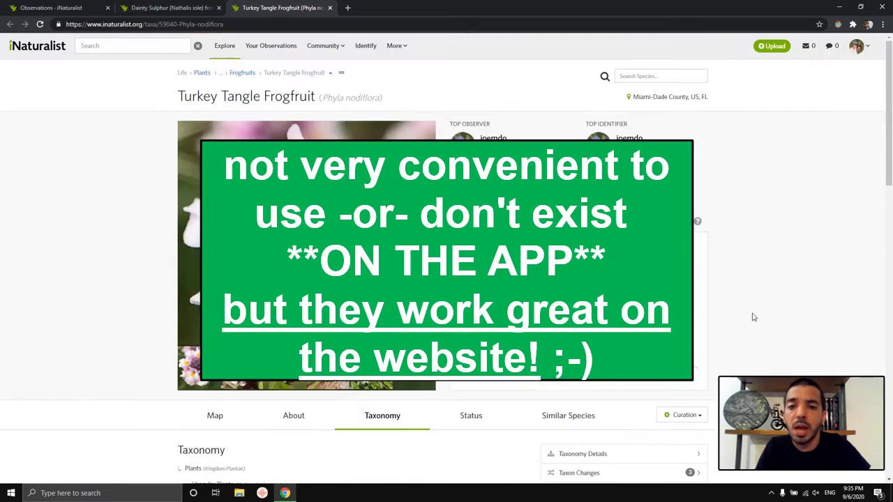
Step: Replace the species and Dainty Sulphur tabs with a new tab of observations sharing the record's "Interaction->Visited flower of" field and value
{"action": "left_click", "coordinate": [329, 8]}
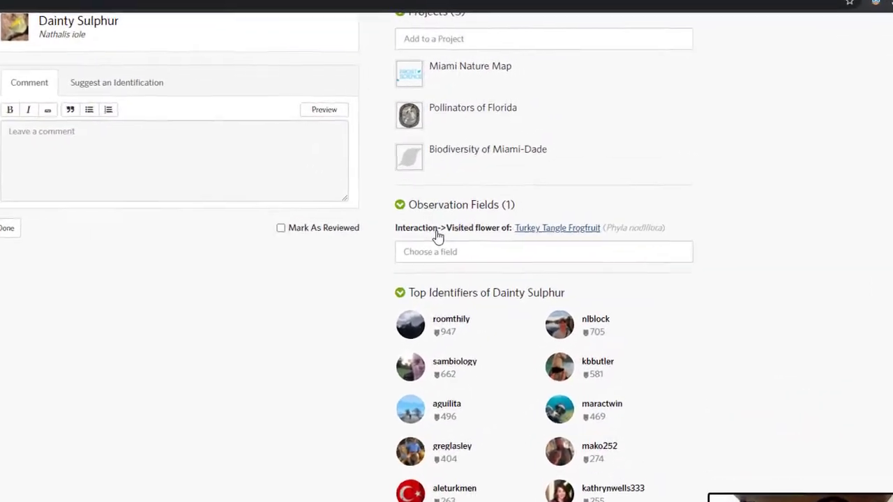
{"action": "left_click", "coordinate": [243, 324]}
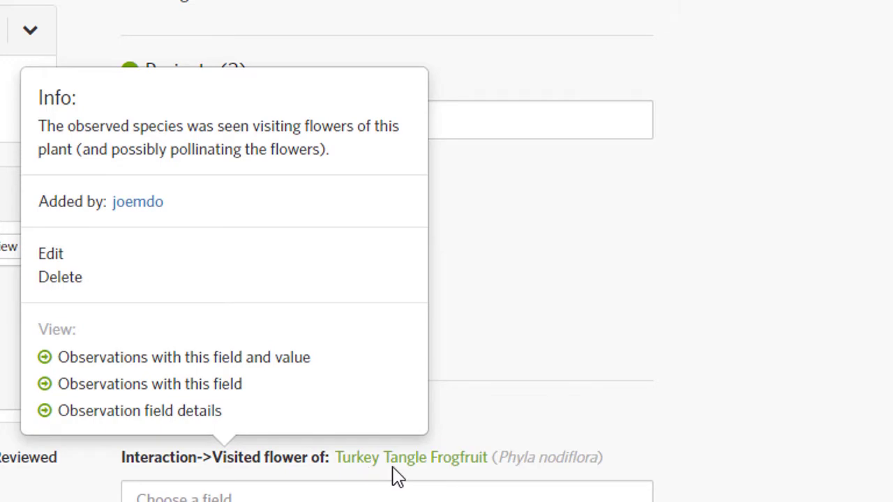
{"action": "right_click", "coordinate": [274, 357]}
{"action": "left_click", "coordinate": [314, 373]}
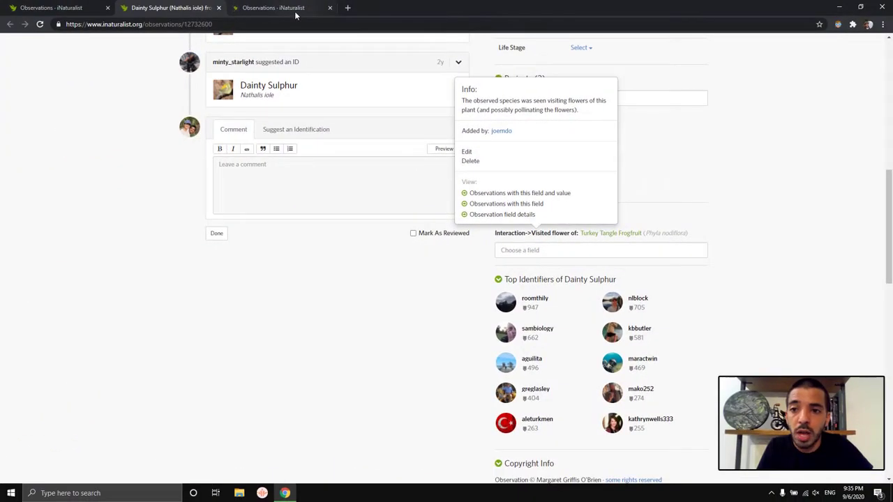
{"action": "left_click", "coordinate": [218, 8]}
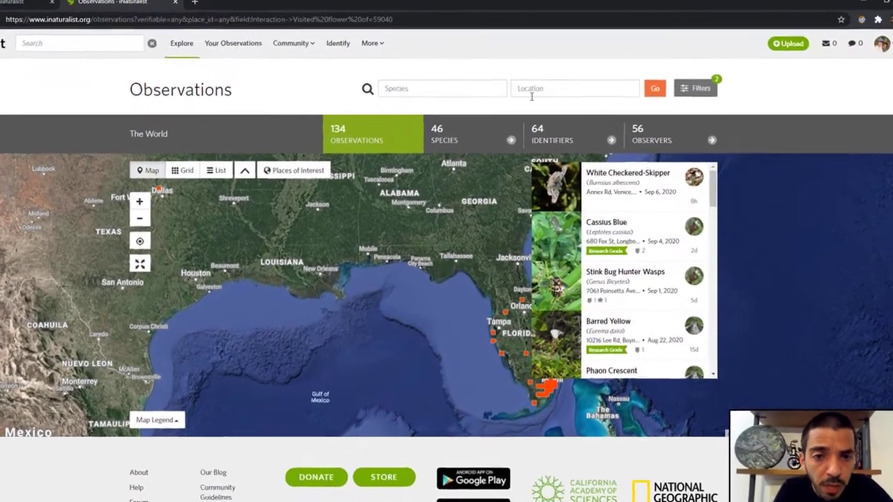
Step: Limit the flower-visit observations to Florida, USA, and browse them as a photo grid
{"action": "left_click", "coordinate": [531, 87]}
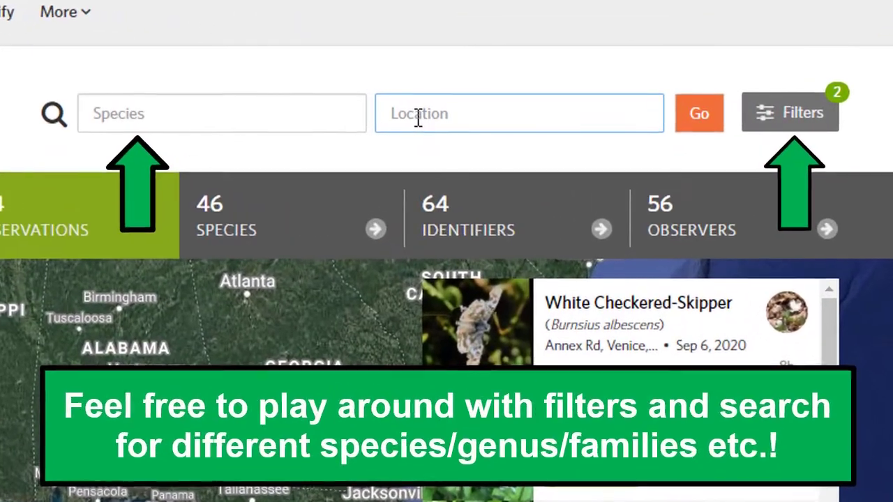
{"action": "type", "text": "florida"}
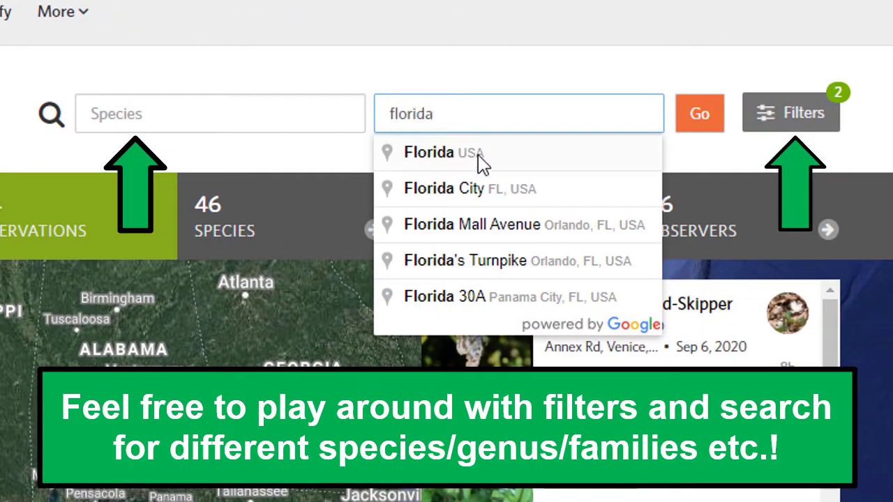
{"action": "left_click", "coordinate": [479, 155]}
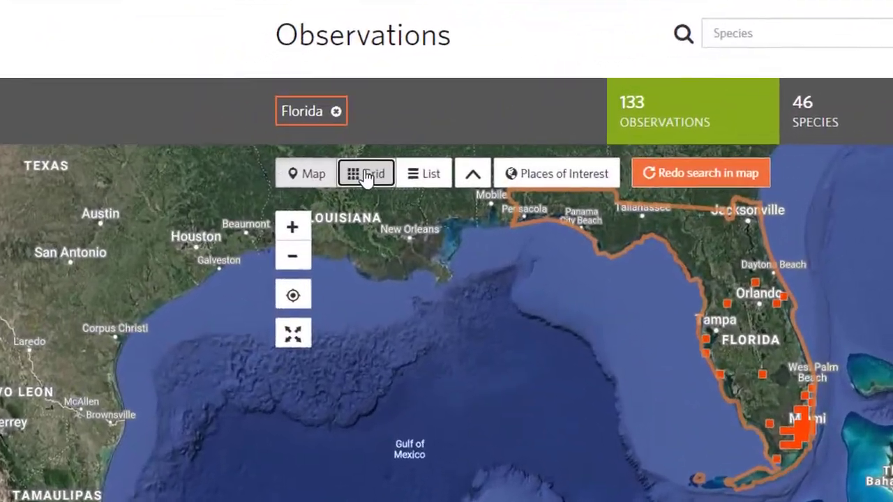
{"action": "left_click", "coordinate": [366, 175]}
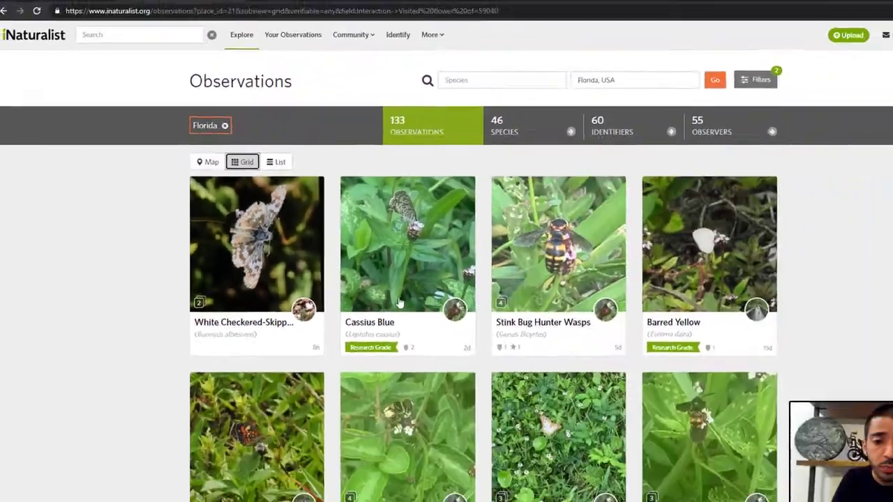
{"action": "scroll", "coordinate": [463, 262], "scroll_direction": "down", "scroll_amount": 10}
{"action": "scroll", "coordinate": [462, 262], "scroll_direction": "down", "scroll_amount": 5}
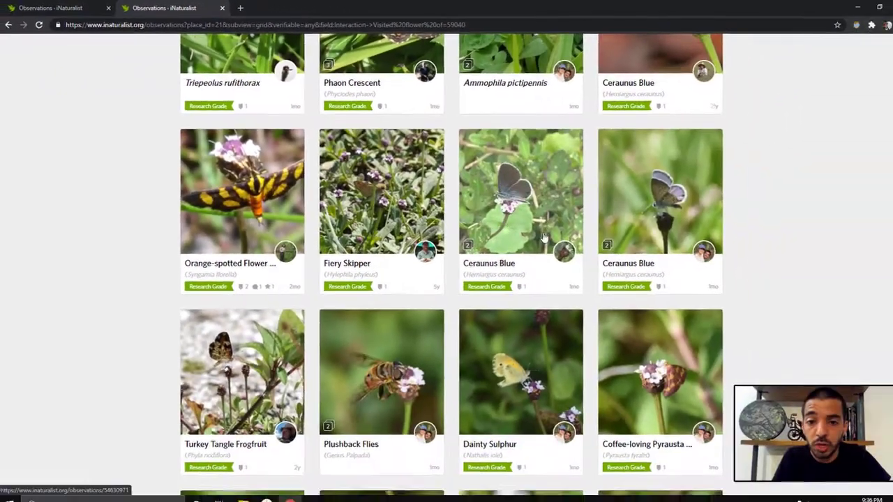
{"action": "scroll", "coordinate": [433, 279], "scroll_direction": "up", "scroll_amount": 3}
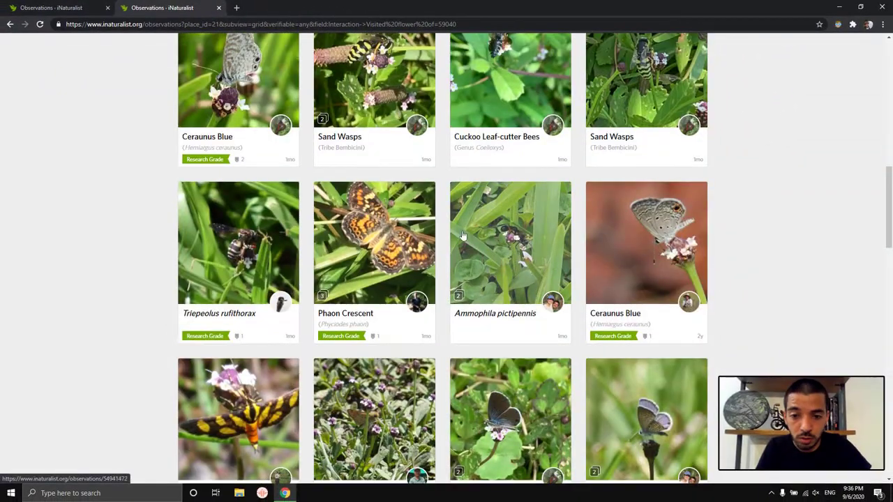
{"action": "scroll", "coordinate": [488, 251], "scroll_direction": "up", "scroll_amount": 10}
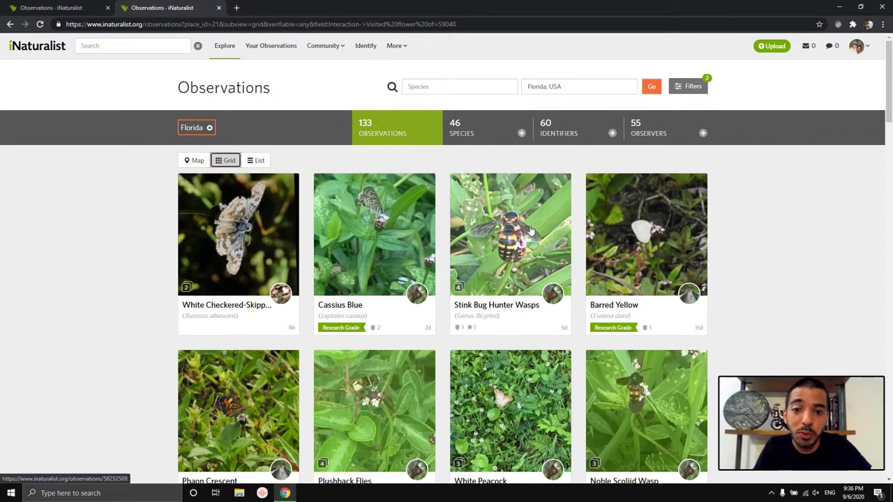
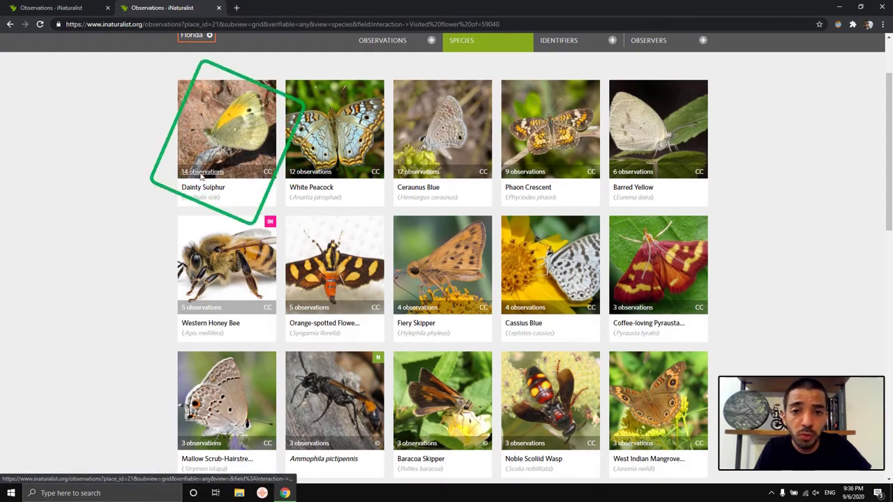
Step: Examine the full list of species recorded visiting frogfruit flowers in Florida, from most to least observed
{"action": "scroll", "coordinate": [589, 289], "scroll_direction": "down", "scroll_amount": 10}
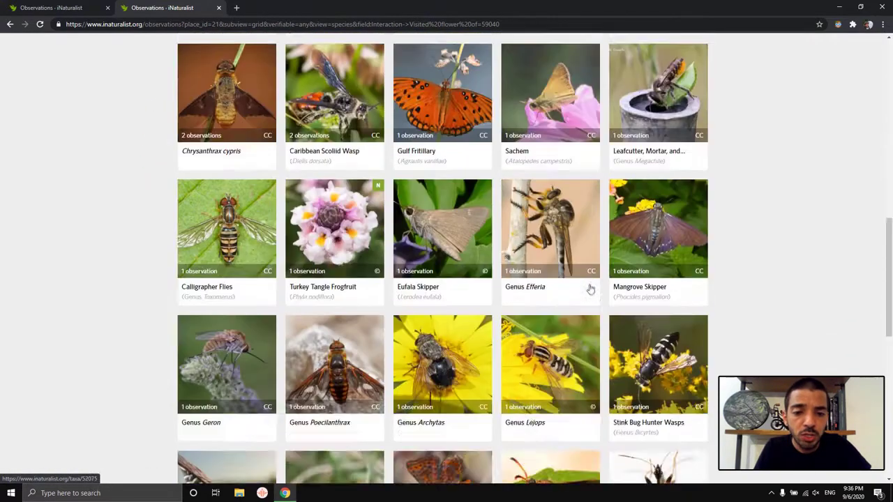
{"action": "scroll", "coordinate": [246, 404], "scroll_direction": "down", "scroll_amount": 3}
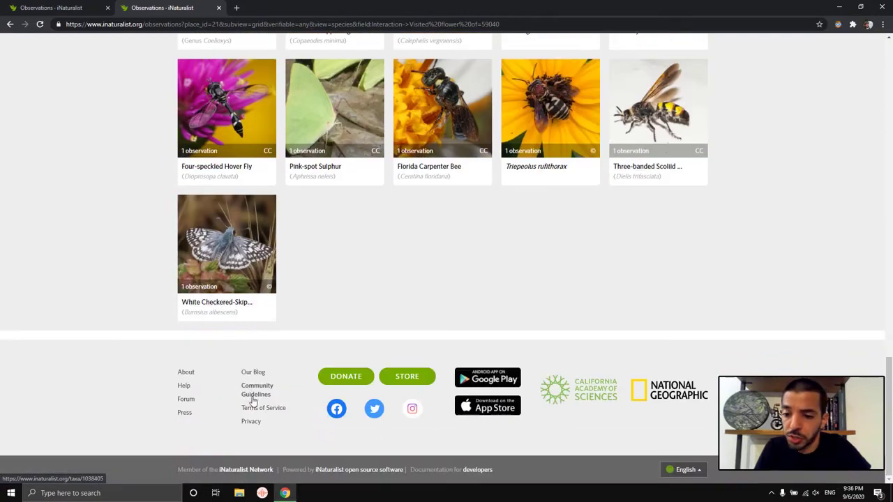
{"action": "scroll", "coordinate": [683, 341], "scroll_direction": "up", "scroll_amount": 15}
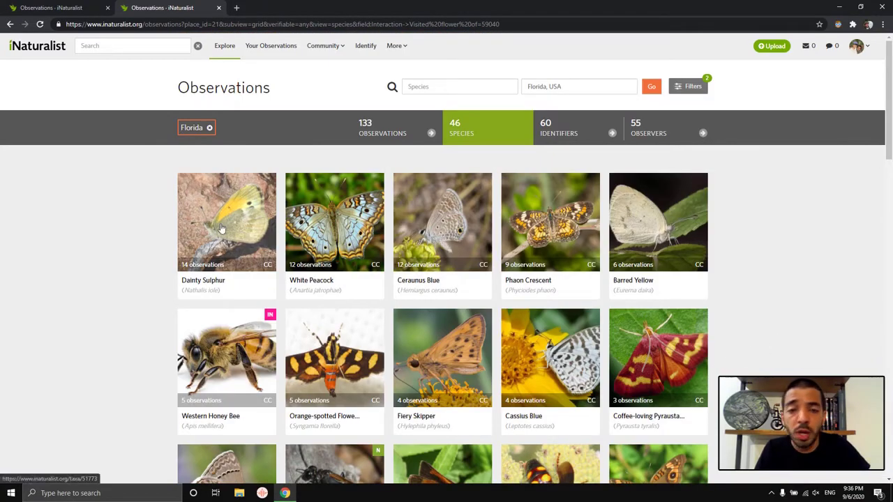
{"action": "scroll", "coordinate": [496, 281], "scroll_direction": "down", "scroll_amount": 15}
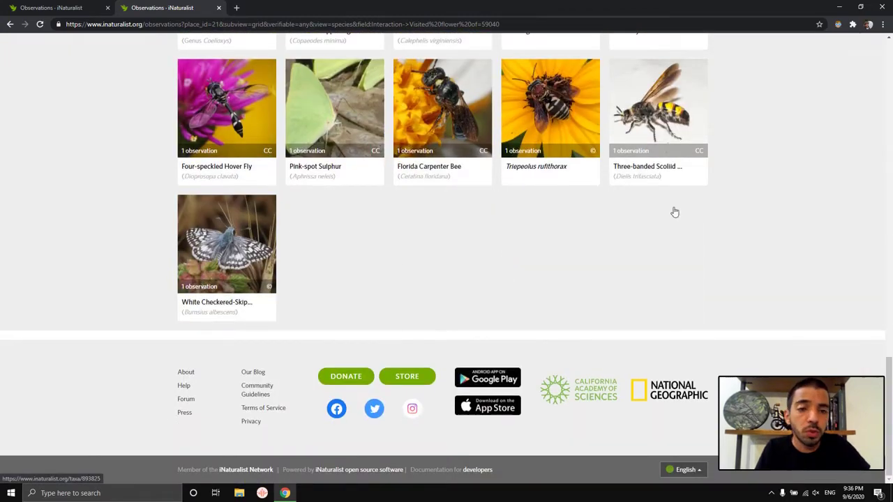
{"action": "scroll", "coordinate": [691, 237], "scroll_direction": "up", "scroll_amount": 5}
{"action": "scroll", "coordinate": [697, 242], "scroll_direction": "up", "scroll_amount": 15}
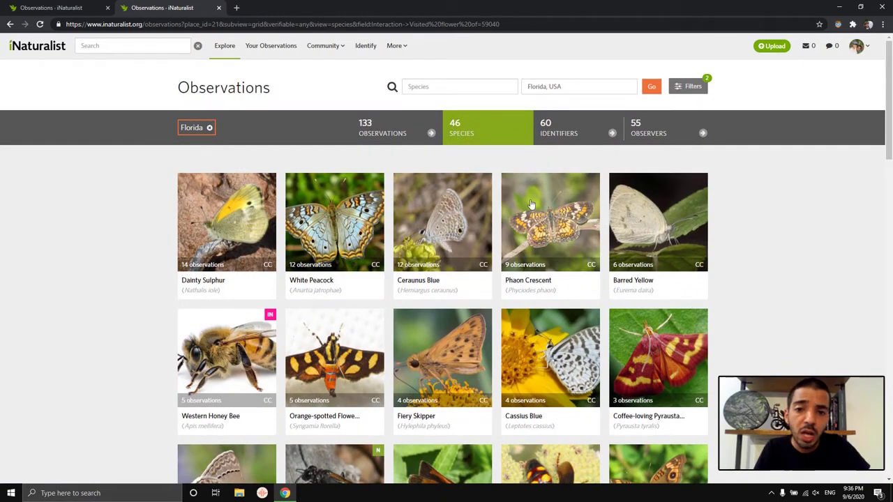
Step: Return to the individual Florida observations and review the first rows of flower-visit photos
{"action": "left_click", "coordinate": [382, 128]}
{"action": "scroll", "coordinate": [560, 255], "scroll_direction": "down", "scroll_amount": 1}
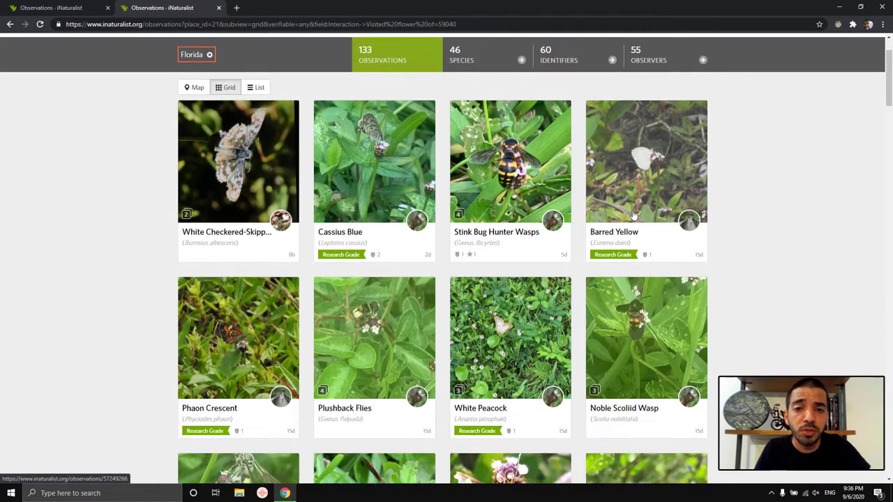
{"action": "scroll", "coordinate": [614, 237], "scroll_direction": "up", "scroll_amount": 2}
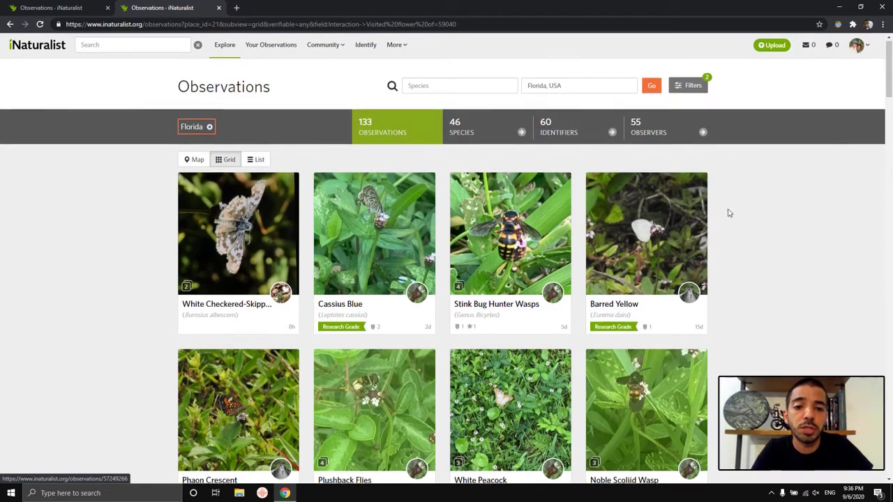
{"action": "scroll", "coordinate": [729, 212], "scroll_direction": "down", "scroll_amount": 2}
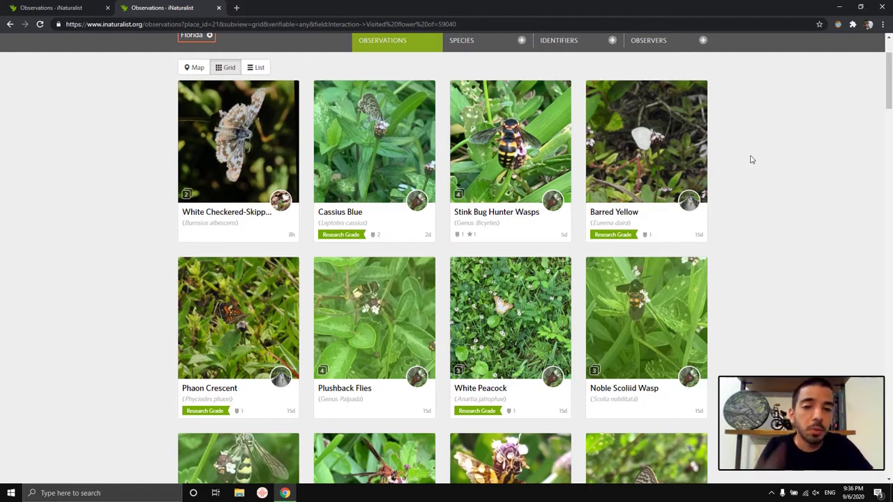
{"action": "scroll", "coordinate": [780, 200], "scroll_direction": "up", "scroll_amount": 2}
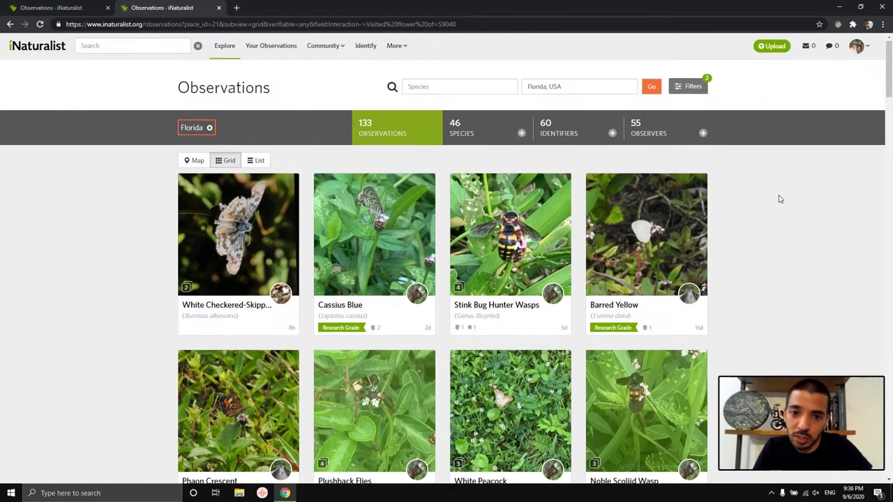
Step: Show the Florida results by species again and look through the variety of butterflies, bees, wasps and flies
{"action": "left_click", "coordinate": [468, 133]}
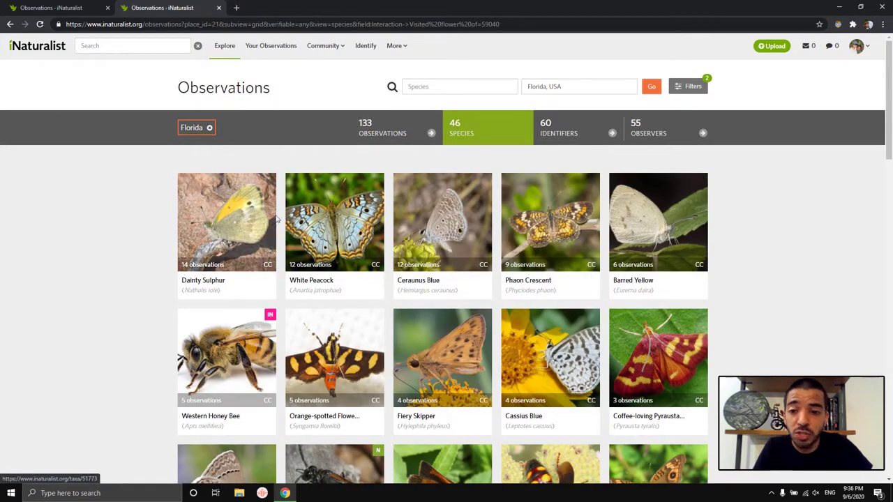
{"action": "scroll", "coordinate": [767, 271], "scroll_direction": "down", "scroll_amount": 5}
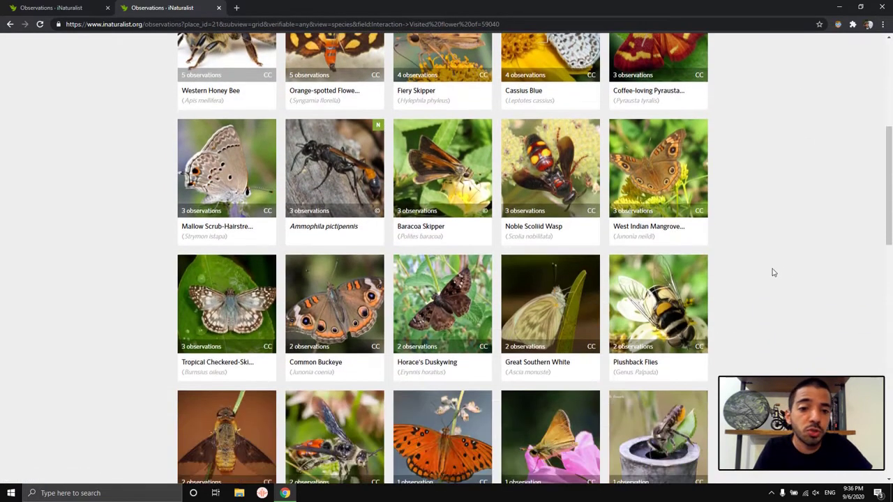
{"action": "scroll", "coordinate": [805, 273], "scroll_direction": "up", "scroll_amount": 5}
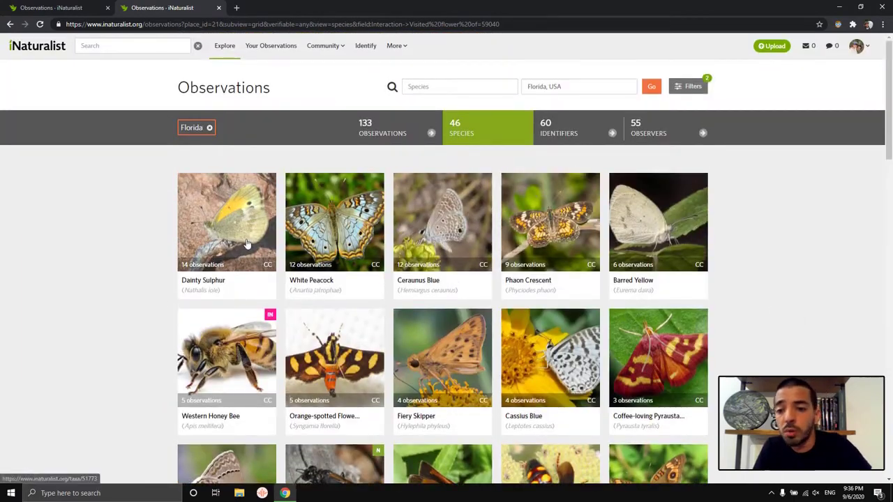
{"action": "scroll", "coordinate": [789, 253], "scroll_direction": "down", "scroll_amount": 3}
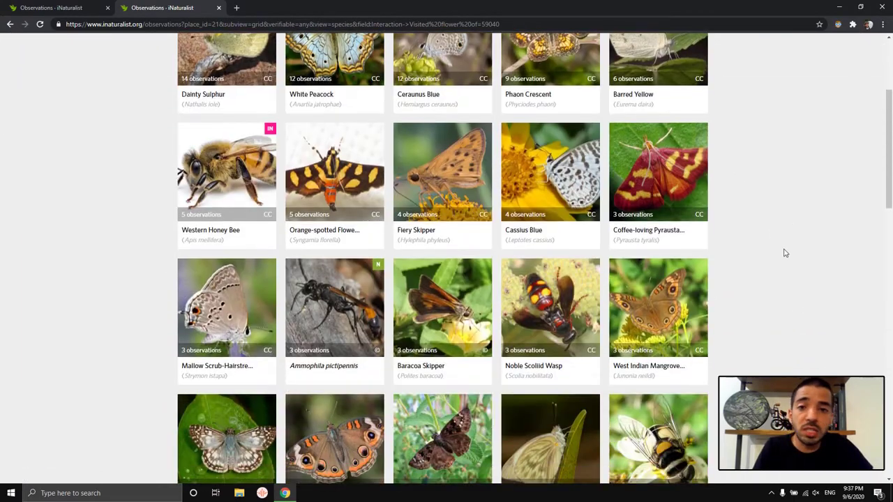
{"action": "scroll", "coordinate": [781, 244], "scroll_direction": "down", "scroll_amount": 10}
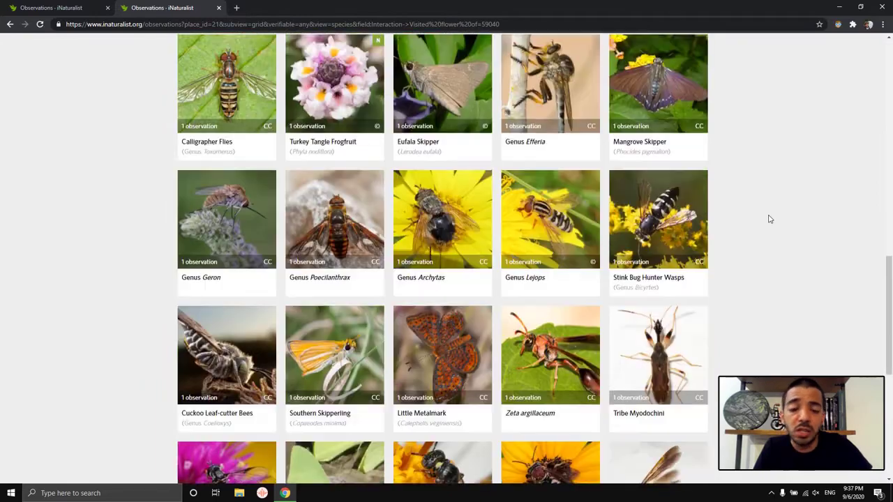
{"action": "scroll", "coordinate": [770, 219], "scroll_direction": "down", "scroll_amount": 2}
{"action": "scroll", "coordinate": [779, 236], "scroll_direction": "down", "scroll_amount": 3}
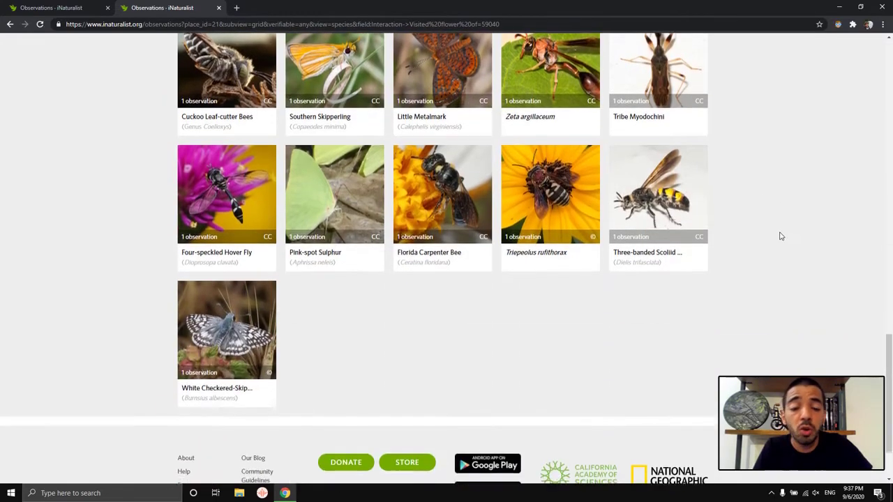
{"action": "scroll", "coordinate": [740, 175], "scroll_direction": "up", "scroll_amount": 20}
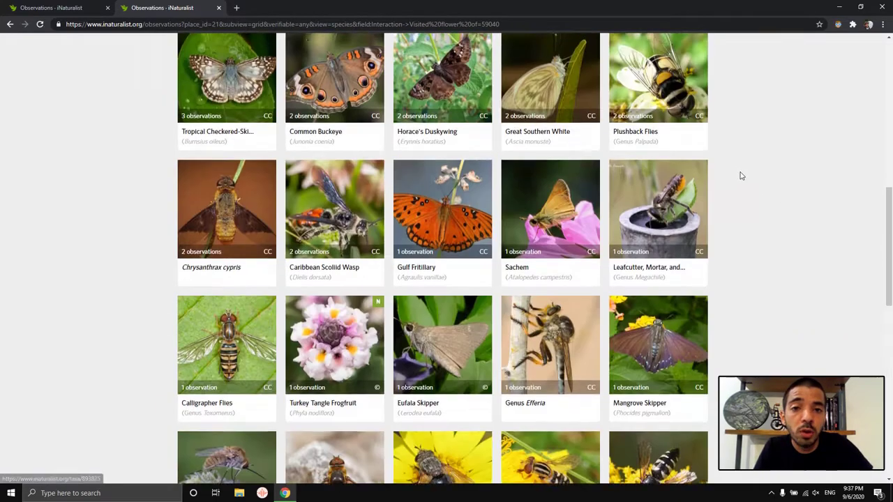
Step: Compare the observations and species views of the Florida results, ending on the observations grid
{"action": "left_click", "coordinate": [393, 124]}
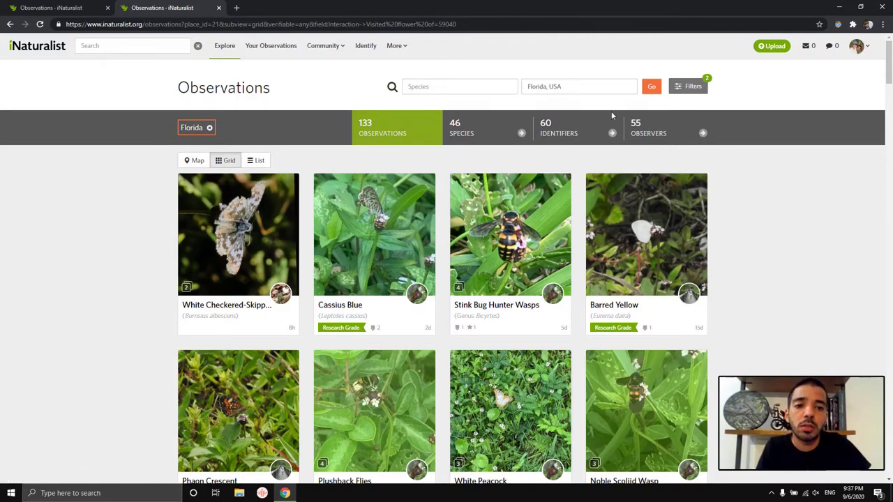
{"action": "left_click", "coordinate": [495, 142]}
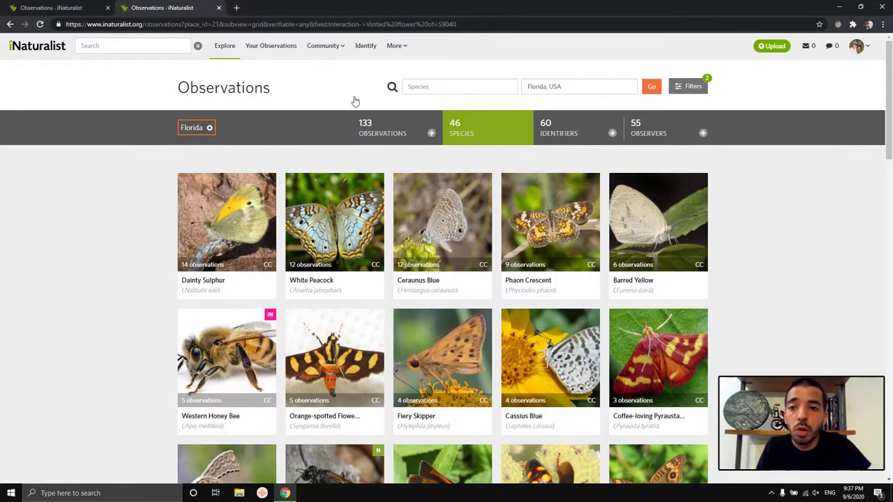
{"action": "left_click", "coordinate": [369, 125]}
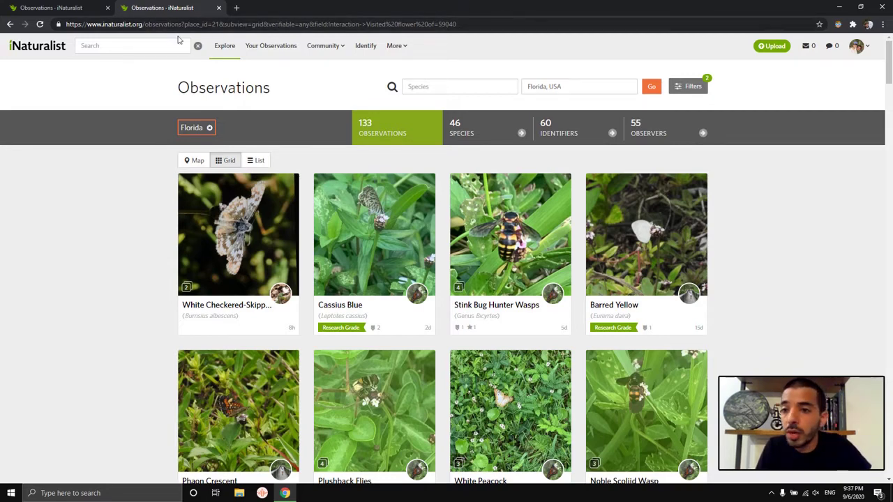
Step: Highlight the "&field:Interaction->Visited%20flower%20of" part of the results page's URL, followed by its taxon number 59040
{"action": "left_click", "coordinate": [89, 27]}
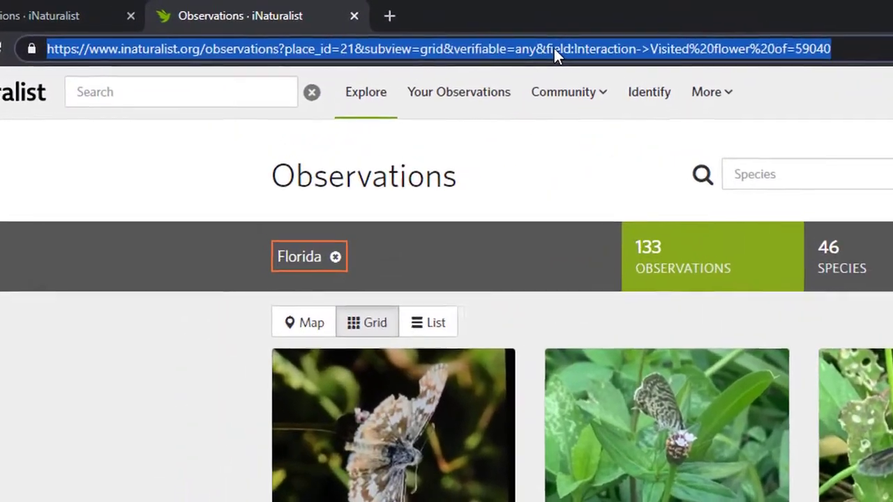
{"action": "left_click", "coordinate": [501, 44]}
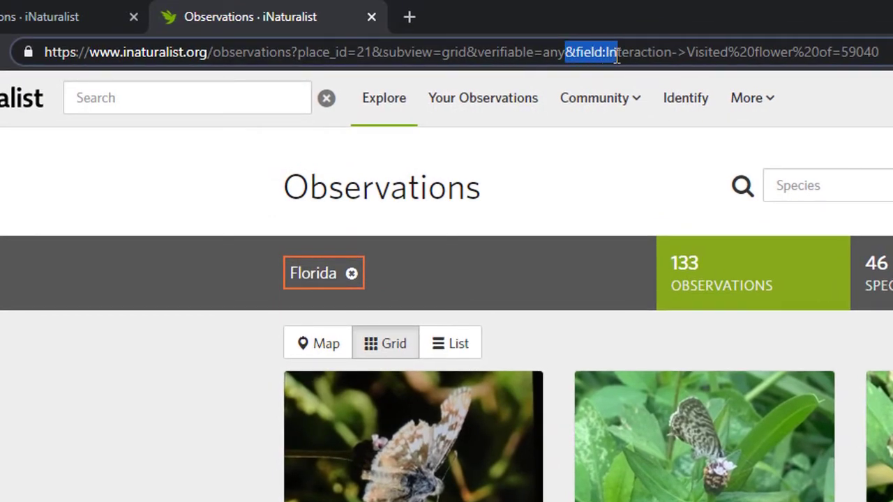
{"action": "left_click_drag", "start_coordinate": [694, 59], "coordinate": [776, 59]}
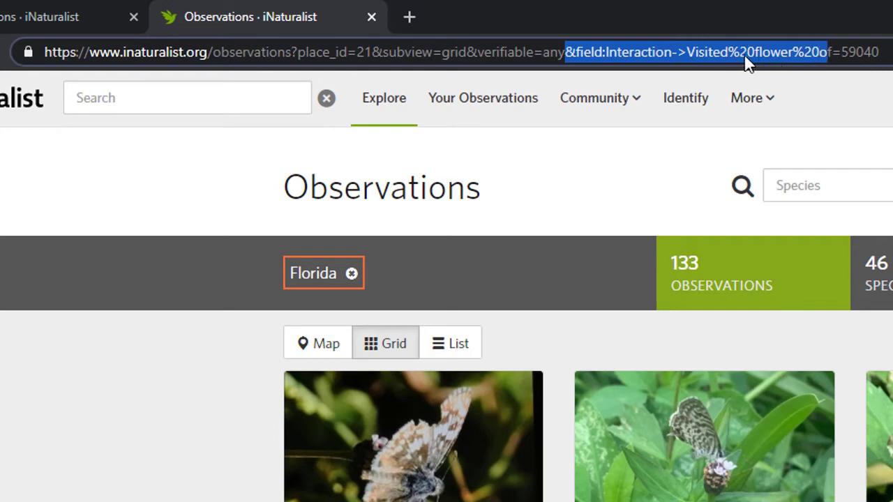
{"action": "left_click", "coordinate": [829, 53]}
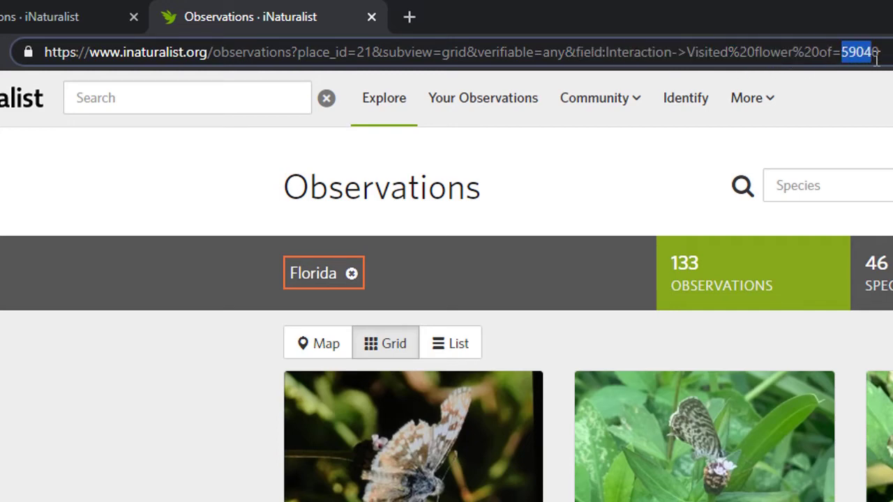
Step: Highlight the full taxon number 59040 in the results URL and open inaturalist.org in a new browser tab
{"action": "left_click_drag", "start_coordinate": [876, 59], "coordinate": [881, 56]}
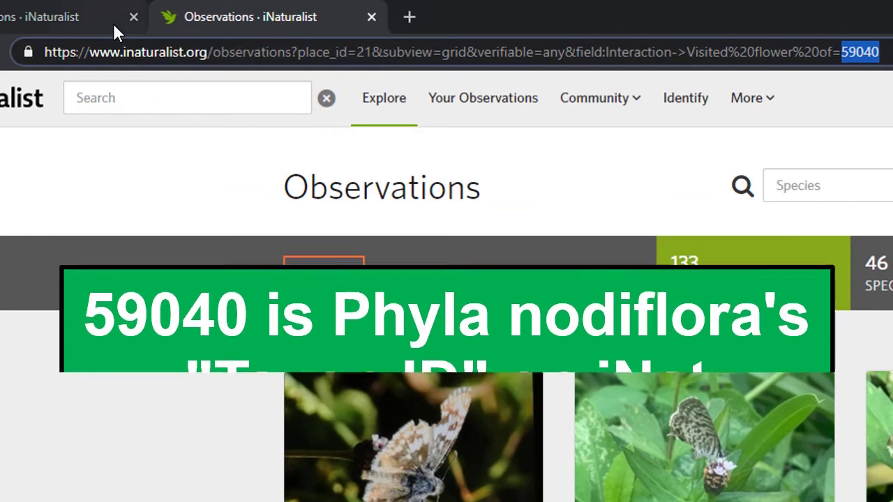
{"action": "left_click", "coordinate": [410, 18]}
{"action": "type", "text": "inaturalist.org"}
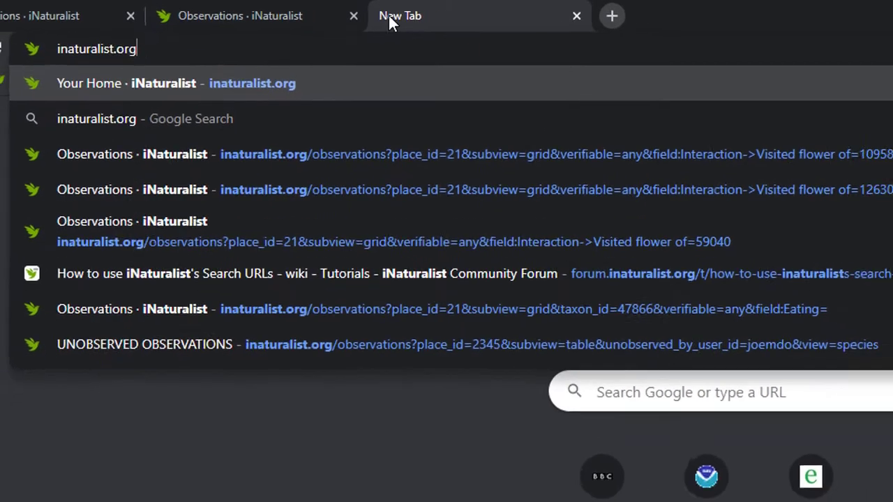
{"action": "key", "text": "Return"}
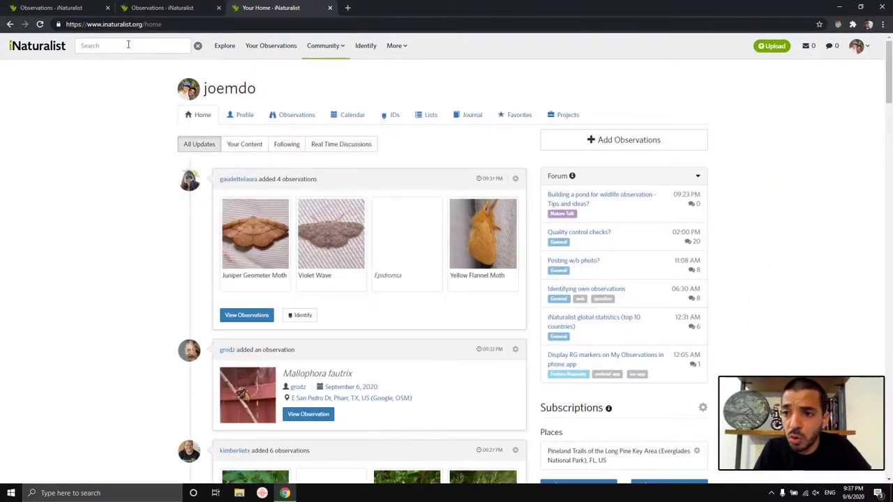
Step: Search the site for "hamelia patens" and look over the first rows of Firebush observations
{"action": "left_click", "coordinate": [129, 44]}
{"action": "type", "text": "hamelia "}
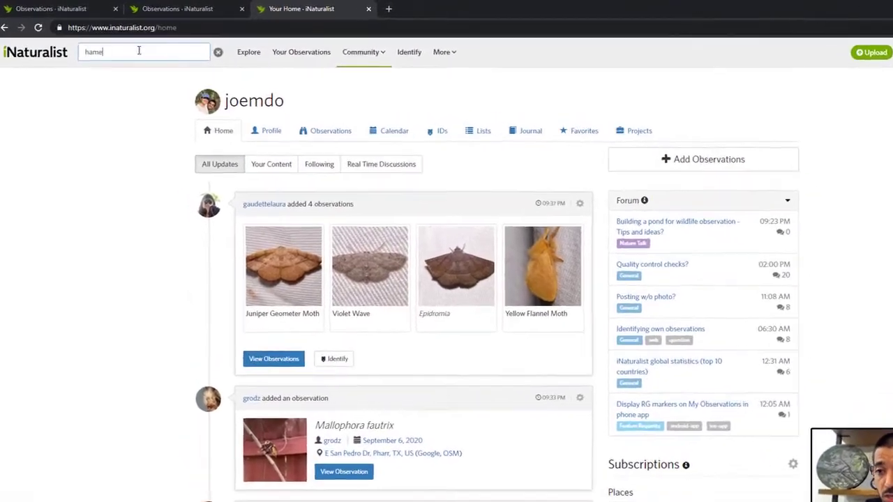
{"action": "type", "text": "patens"}
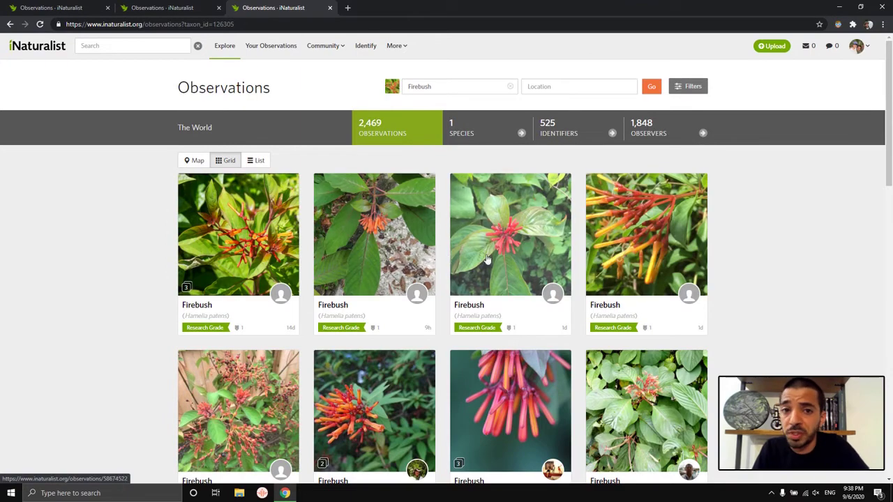
{"action": "scroll", "coordinate": [526, 237], "scroll_direction": "down", "scroll_amount": 2}
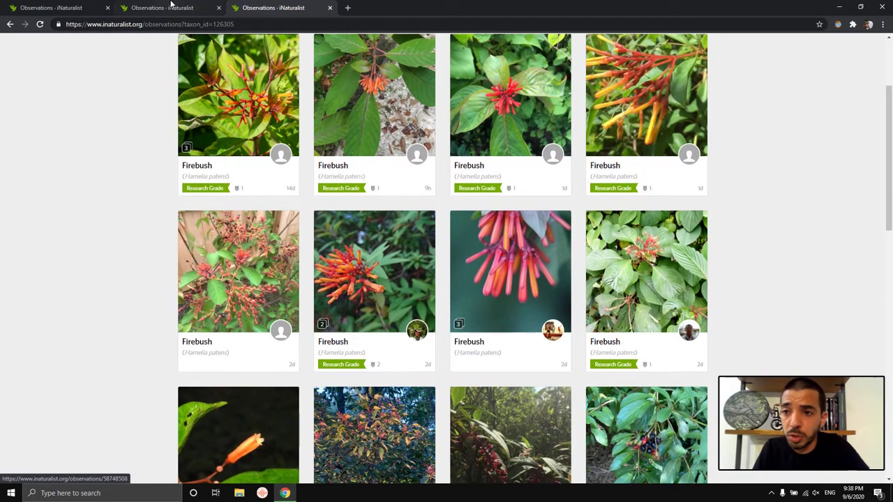
Step: Go back to the Florida flower-visit results for taxon 59040 and review the first rows of photos
{"action": "left_click", "coordinate": [137, 5]}
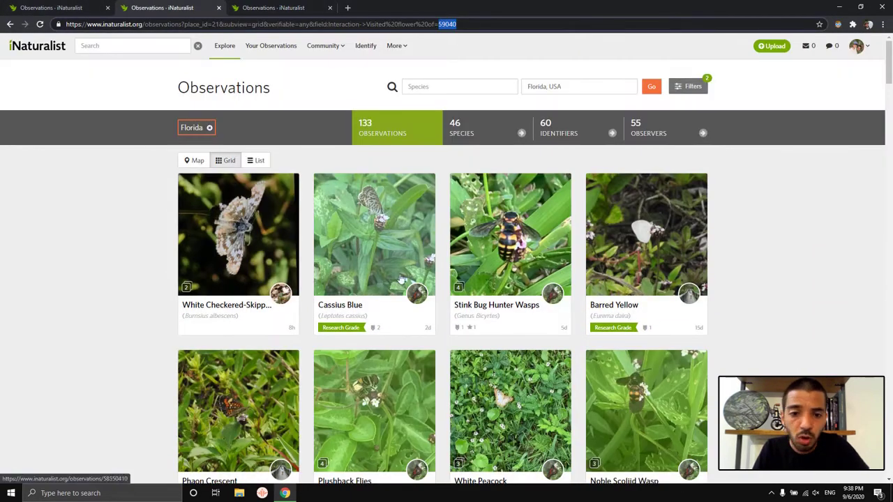
{"action": "scroll", "coordinate": [363, 283], "scroll_direction": "down", "scroll_amount": 3}
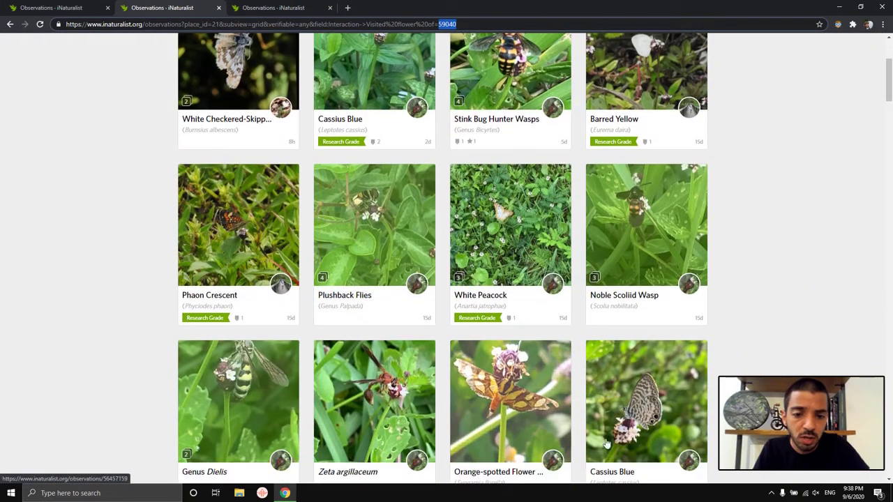
{"action": "scroll", "coordinate": [404, 228], "scroll_direction": "up", "scroll_amount": 3}
Step: Copy the taxon ID 126305 from the URL of the Firebush observations page
{"action": "left_click", "coordinate": [252, 7]}
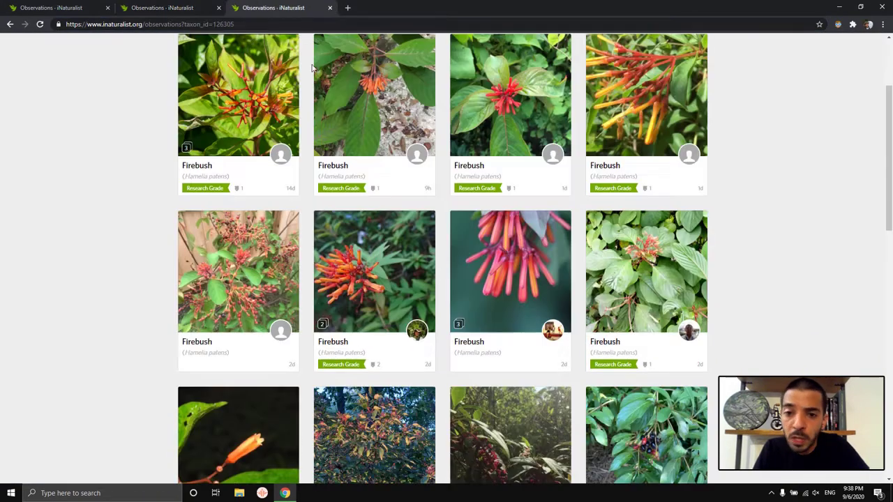
{"action": "scroll", "coordinate": [546, 189], "scroll_direction": "up", "scroll_amount": 5}
{"action": "double_click", "coordinate": [225, 24]}
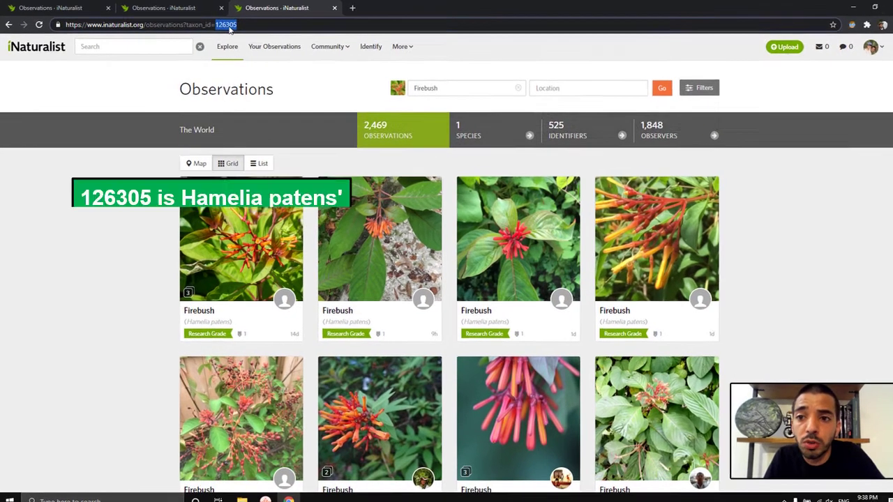
{"action": "right_click", "coordinate": [225, 27]}
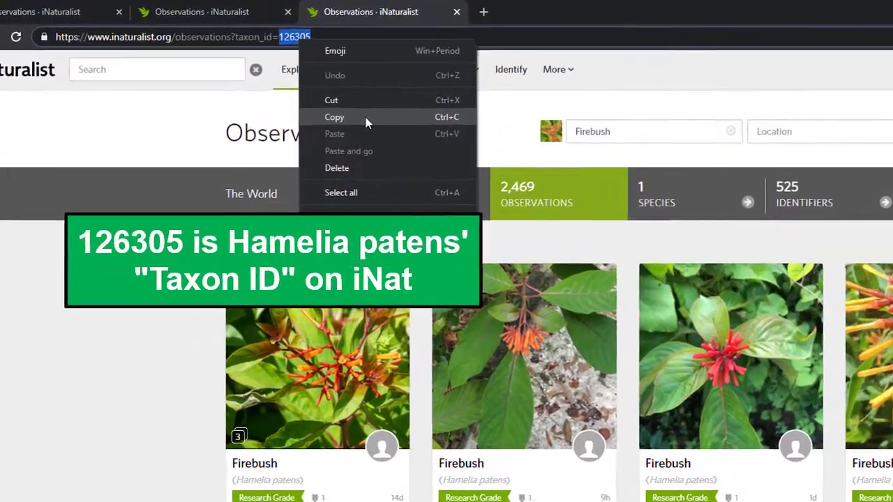
{"action": "left_click", "coordinate": [297, 89]}
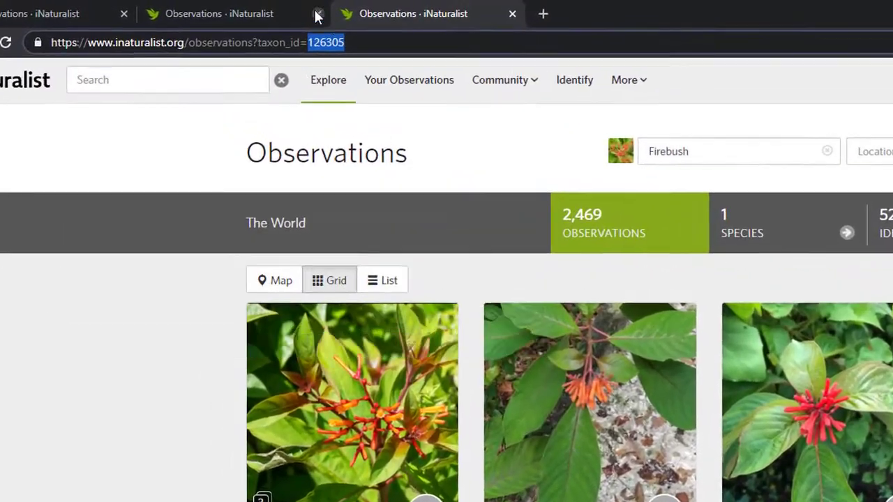
Step: Replace 59040 with the copied taxon ID 126305 in the Florida "Visited flower of" URL and load the page
{"action": "left_click", "coordinate": [283, 19]}
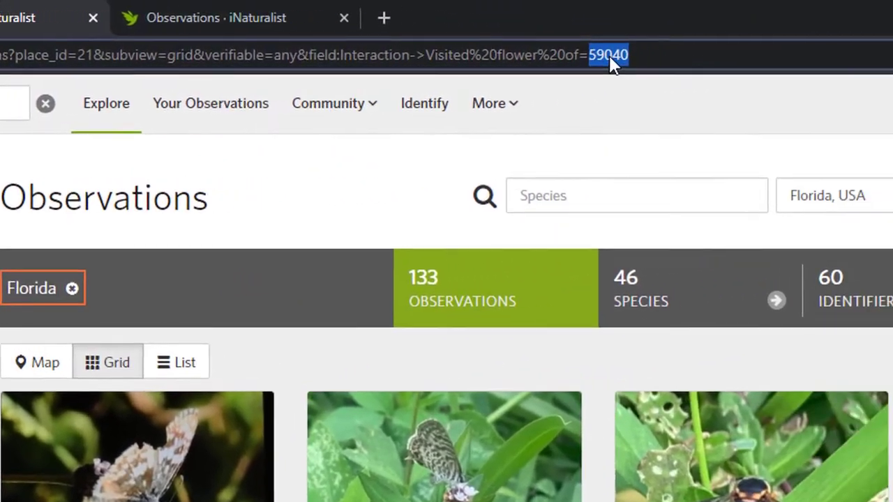
{"action": "right_click", "coordinate": [787, 56]}
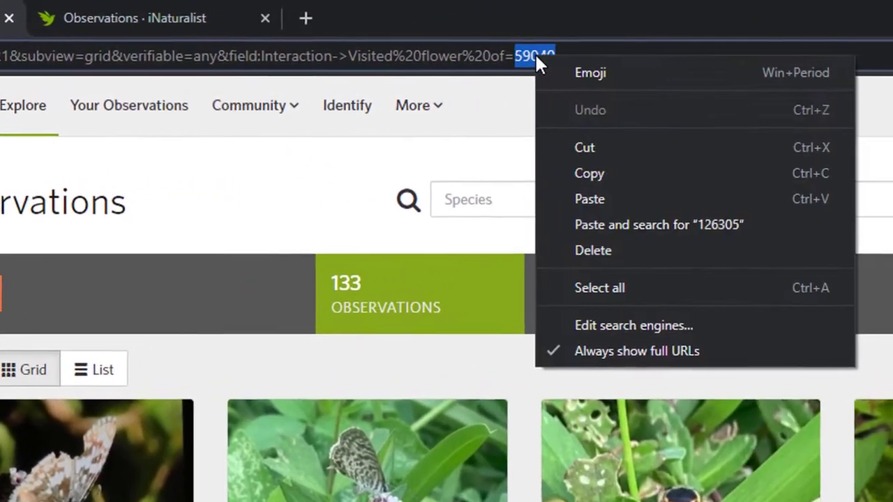
{"action": "left_click", "coordinate": [562, 203]}
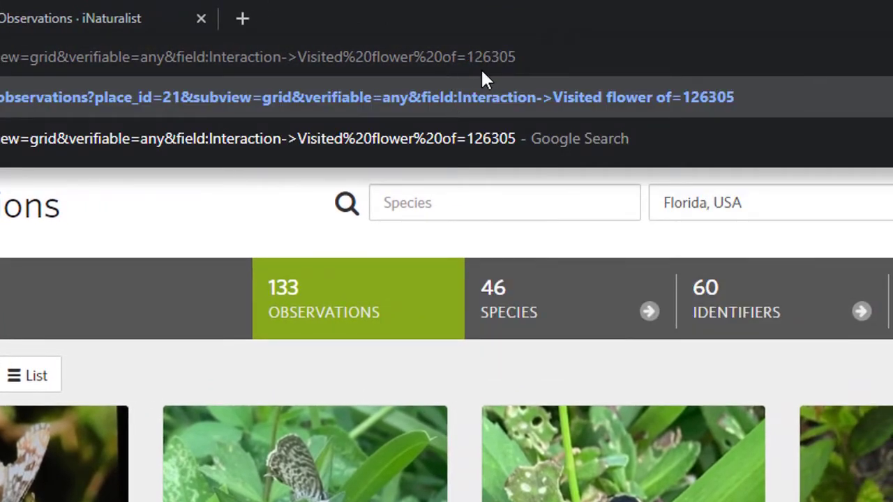
{"action": "key", "text": "Return"}
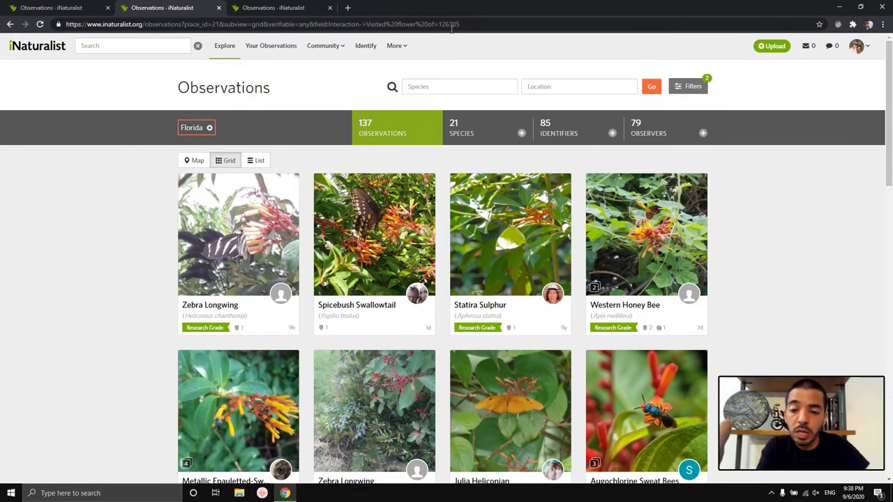
Step: Look through the Florida observations of butterflies, bees and hummingbirds visiting Firebush flowers, ending back at the start of the grid
{"action": "scroll", "coordinate": [762, 274], "scroll_direction": "down", "scroll_amount": 2}
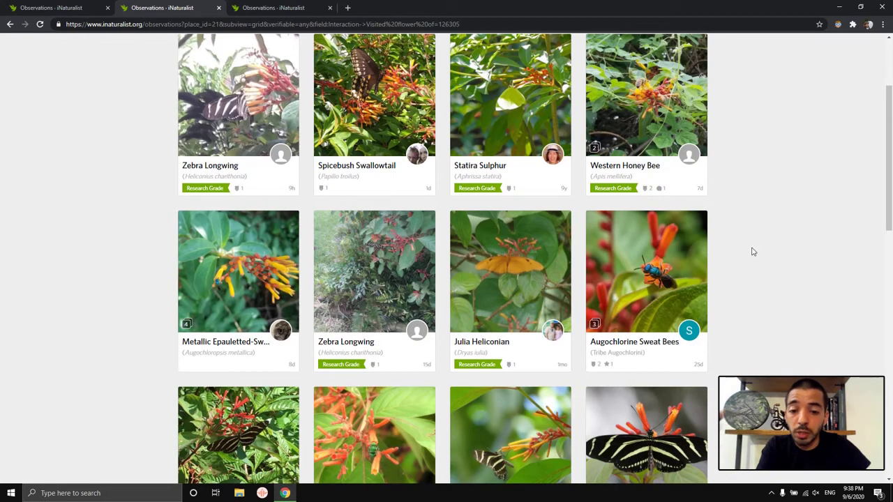
{"action": "scroll", "coordinate": [764, 226], "scroll_direction": "down", "scroll_amount": 3}
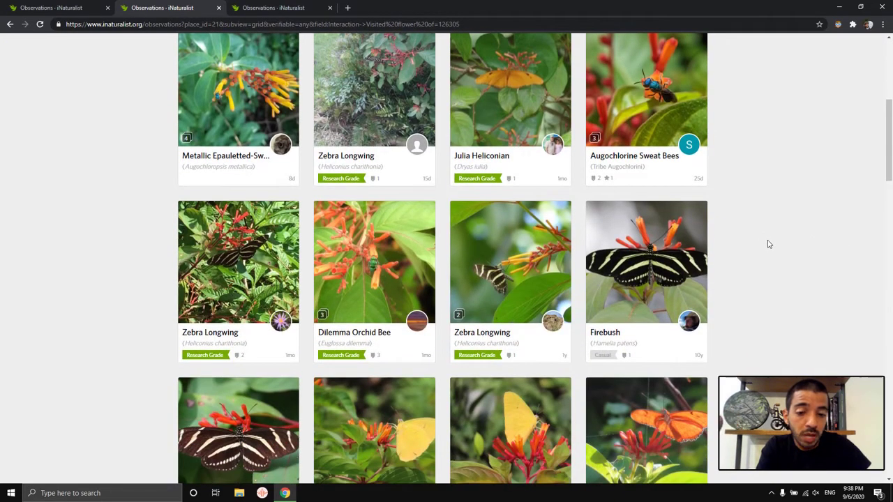
{"action": "scroll", "coordinate": [767, 244], "scroll_direction": "down", "scroll_amount": 5}
{"action": "scroll", "coordinate": [764, 241], "scroll_direction": "down", "scroll_amount": 6}
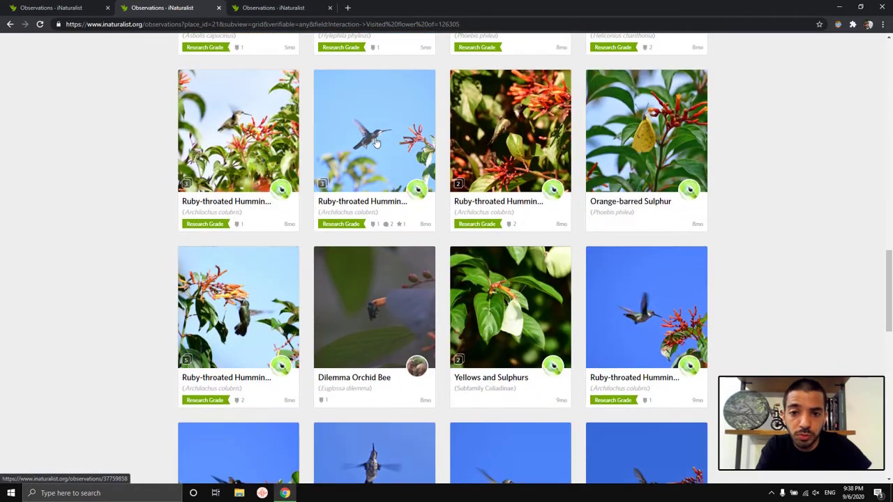
{"action": "scroll", "coordinate": [779, 207], "scroll_direction": "down", "scroll_amount": 3}
{"action": "scroll", "coordinate": [774, 226], "scroll_direction": "down", "scroll_amount": 2}
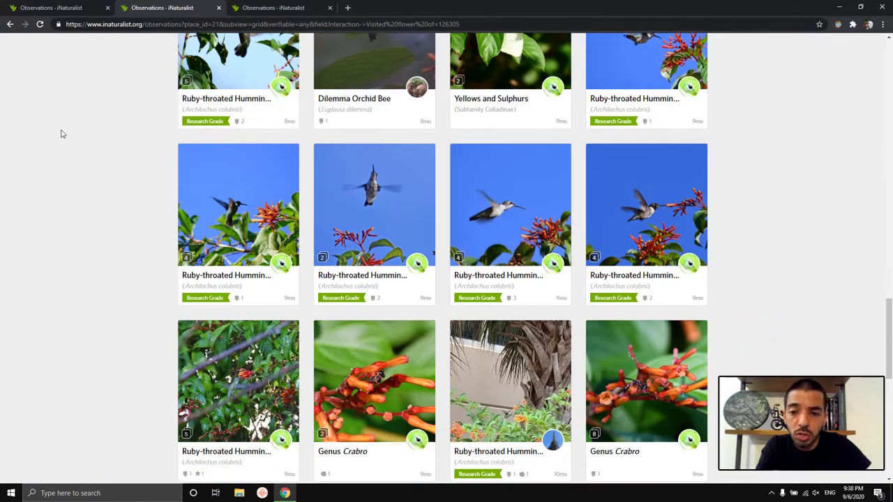
{"action": "scroll", "coordinate": [812, 265], "scroll_direction": "down", "scroll_amount": 2}
{"action": "scroll", "coordinate": [817, 238], "scroll_direction": "down", "scroll_amount": 5}
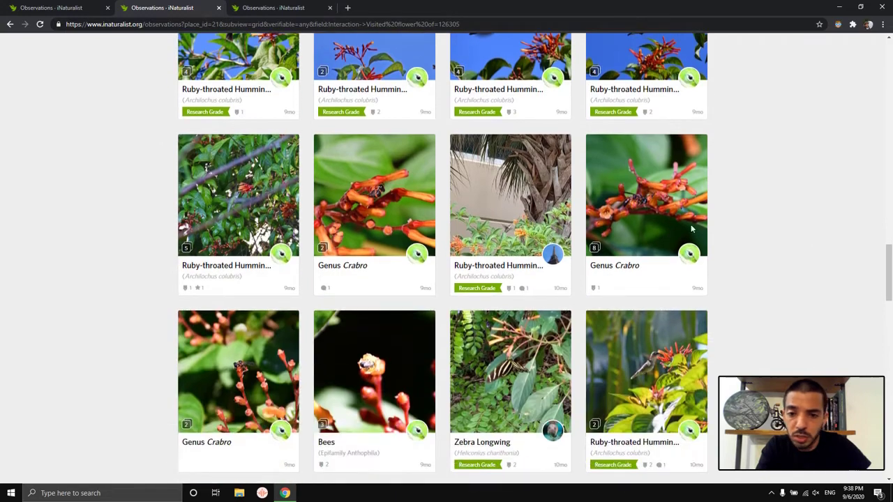
{"action": "scroll", "coordinate": [707, 235], "scroll_direction": "down", "scroll_amount": 7}
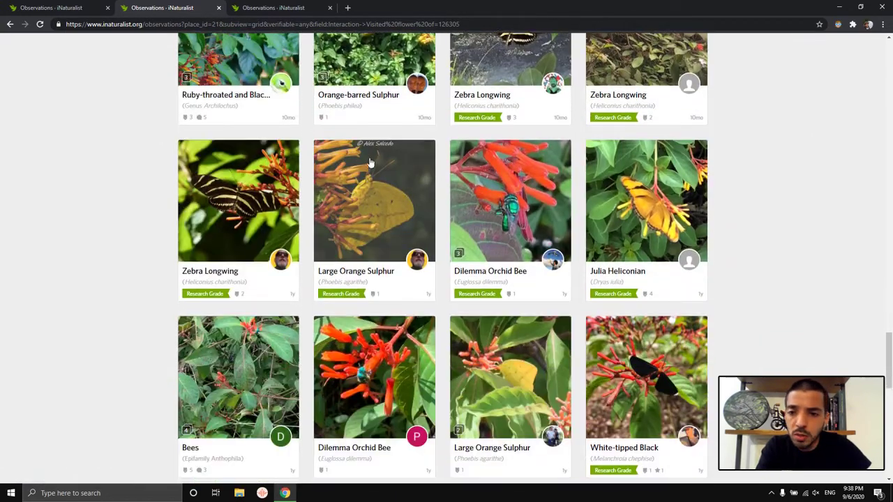
{"action": "scroll", "coordinate": [688, 238], "scroll_direction": "down", "scroll_amount": 3}
{"action": "scroll", "coordinate": [701, 232], "scroll_direction": "up", "scroll_amount": 3}
{"action": "scroll", "coordinate": [701, 232], "scroll_direction": "up", "scroll_amount": 15}
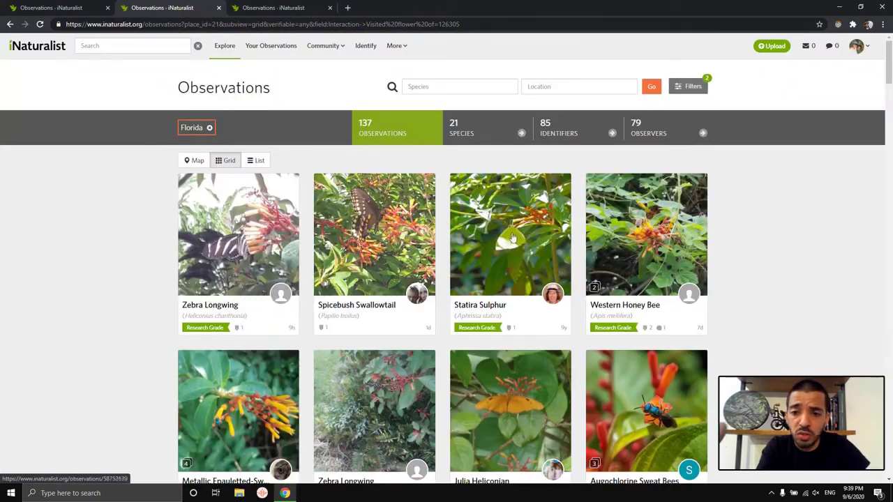
Step: Show the Firebush flower visitors by species and review the whole species list
{"action": "left_click", "coordinate": [466, 130]}
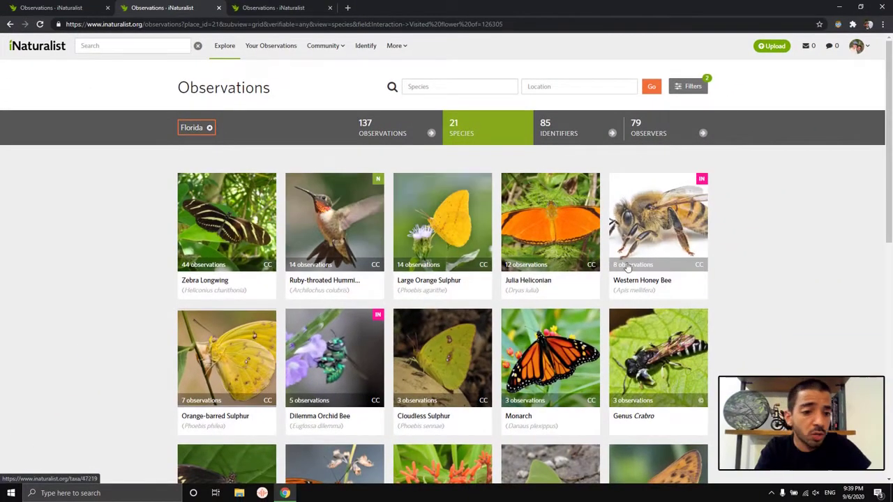
{"action": "scroll", "coordinate": [638, 300], "scroll_direction": "down", "scroll_amount": 4}
{"action": "scroll", "coordinate": [638, 299], "scroll_direction": "down", "scroll_amount": 4}
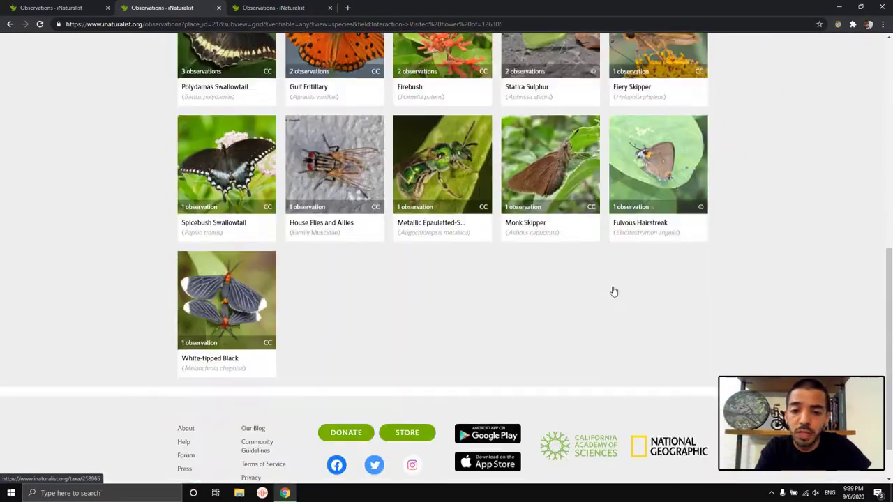
{"action": "scroll", "coordinate": [588, 289], "scroll_direction": "up", "scroll_amount": 8}
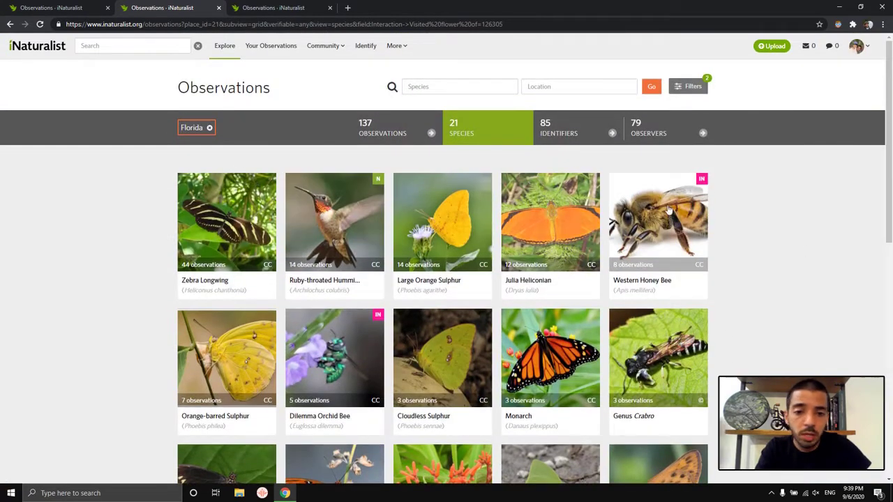
{"action": "scroll", "coordinate": [740, 233], "scroll_direction": "down", "scroll_amount": 3}
{"action": "scroll", "coordinate": [804, 235], "scroll_direction": "up", "scroll_amount": 3}
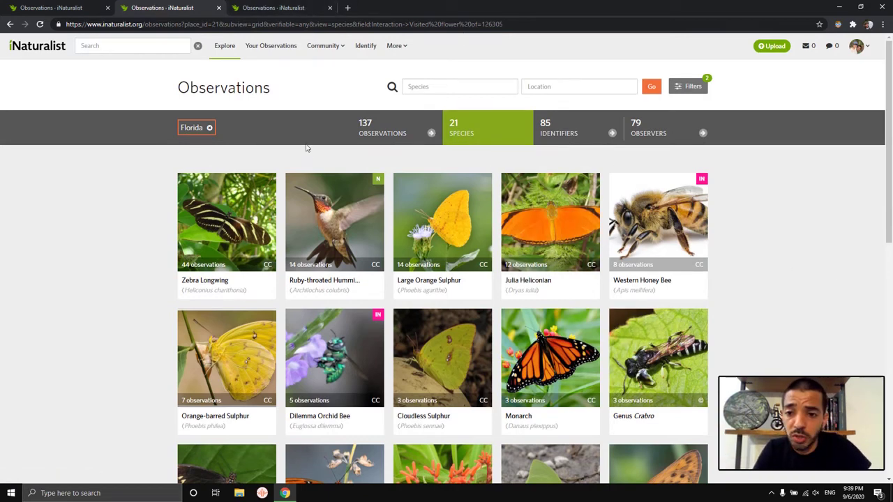
Step: Compare the Firebush observations page and its taxon ID with the Florida flower-visitor species results
{"action": "left_click", "coordinate": [276, 8]}
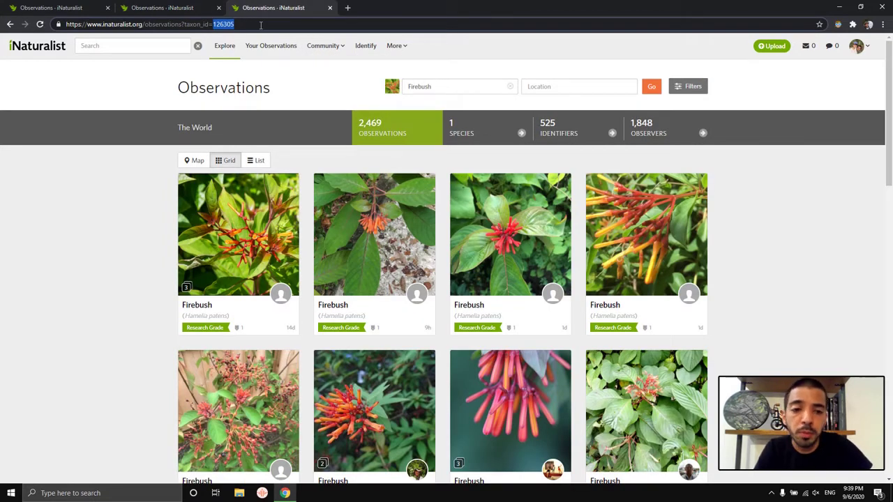
{"action": "left_click", "coordinate": [186, 15]}
{"action": "left_click", "coordinate": [244, 9]}
{"action": "left_click", "coordinate": [186, 7]}
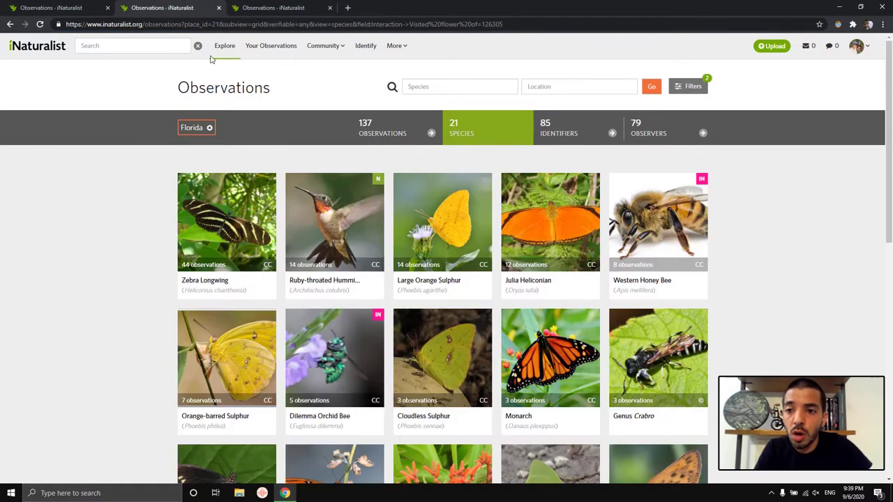
Step: Return to the individual observations of Firebush flower visitors and glance over the photo grid
{"action": "left_click", "coordinate": [388, 143]}
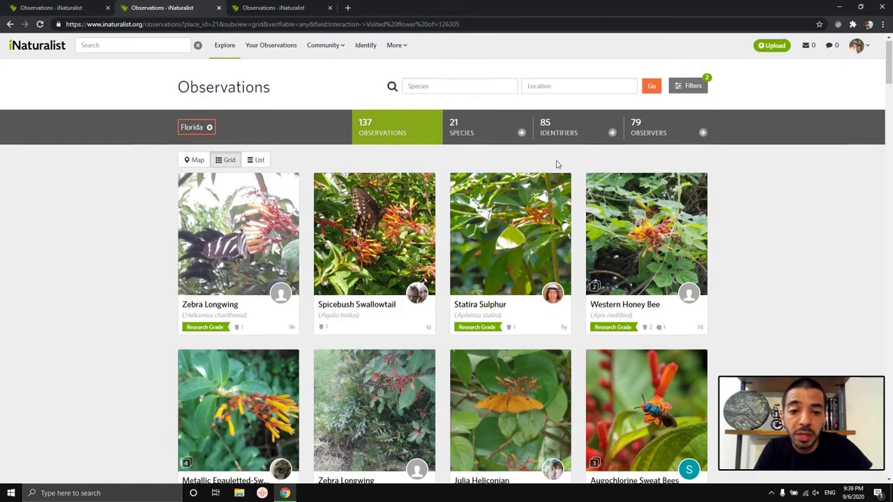
{"action": "scroll", "coordinate": [518, 199], "scroll_direction": "down", "scroll_amount": 5}
{"action": "scroll", "coordinate": [518, 199], "scroll_direction": "up", "scroll_amount": 5}
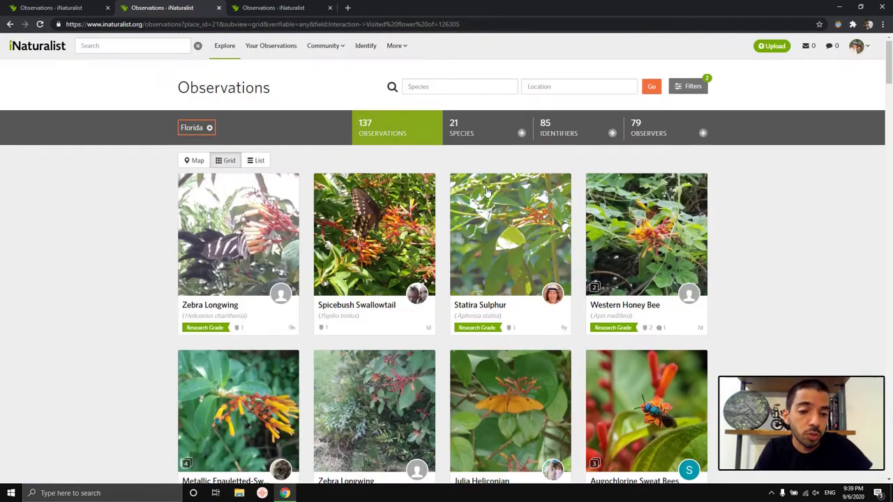
Step: On the Firebush observations page, change the species search to "bidens alba" and choose Romerillo (Bidens alba)
{"action": "left_click", "coordinate": [286, 12]}
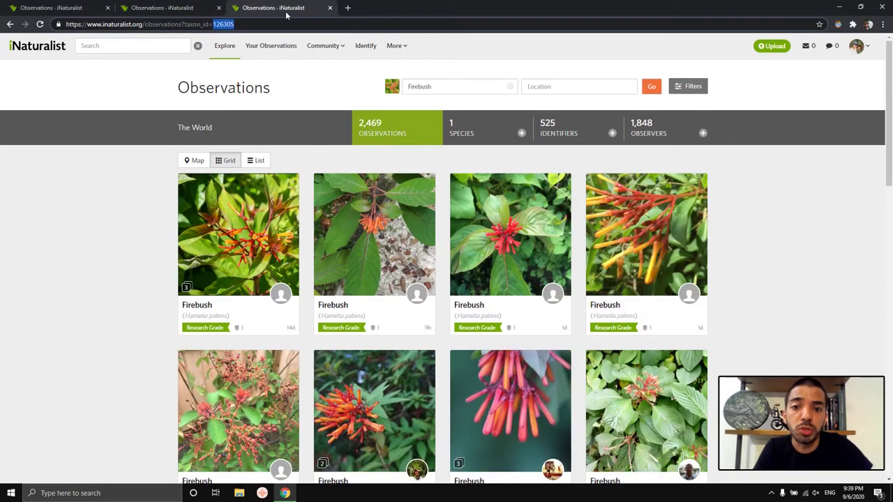
{"action": "left_click", "coordinate": [442, 86]}
{"action": "type", "text": "bide"}
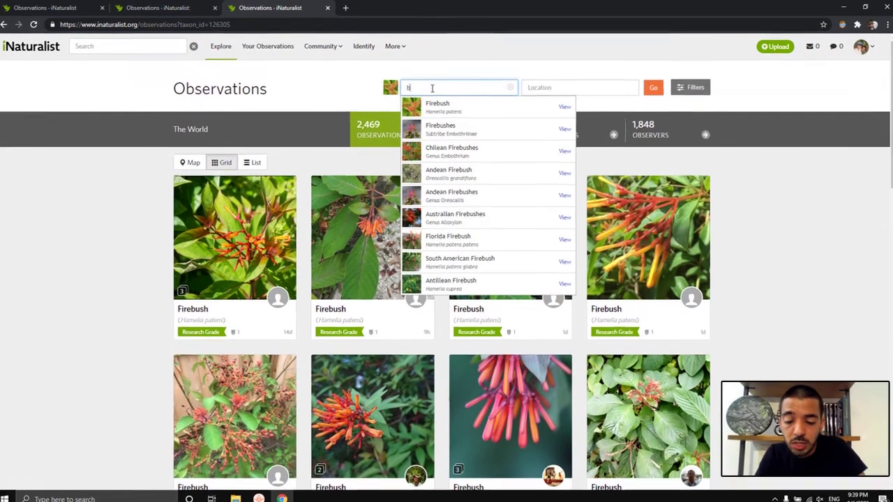
{"action": "type", "text": "ns alba"}
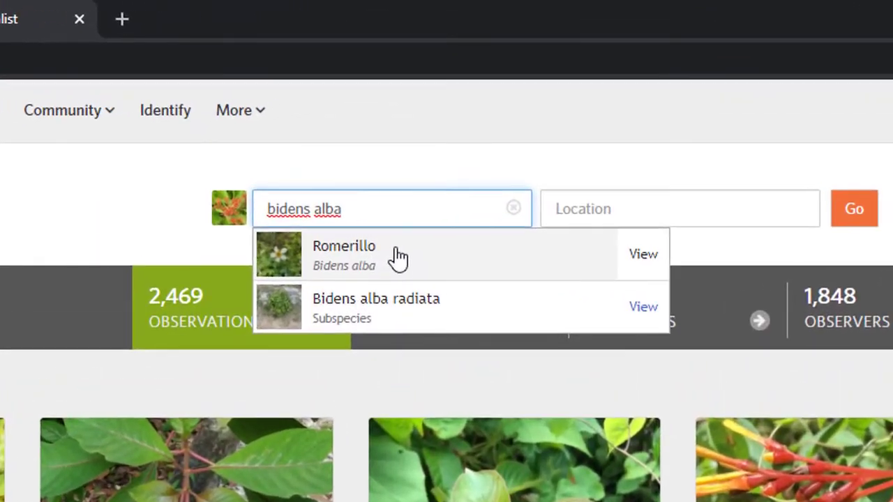
{"action": "left_click", "coordinate": [343, 273]}
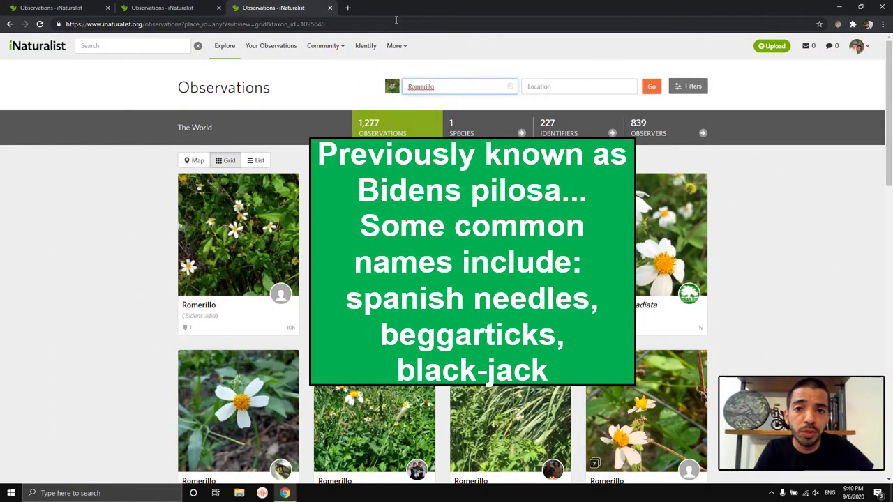
Step: Copy the taxon ID 1095846 from the URL of the Romerillo (Bidens alba) observations page
{"action": "left_click", "coordinate": [397, 24]}
{"action": "left_click", "coordinate": [332, 21]}
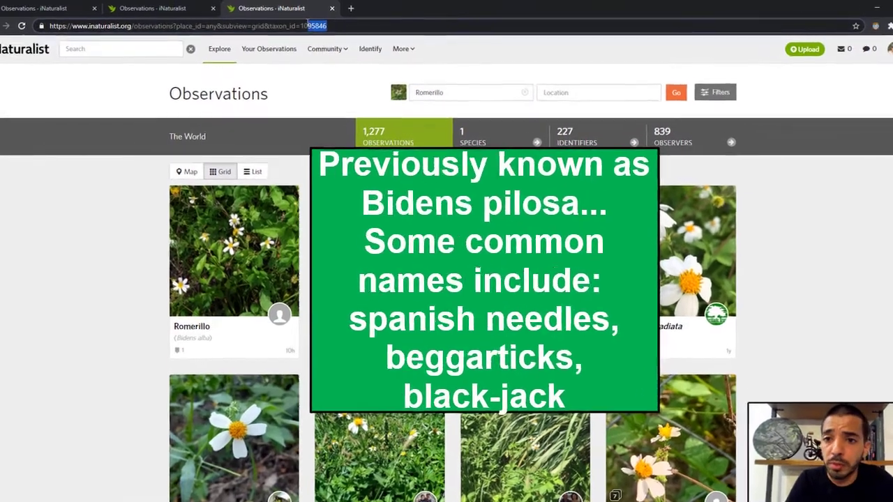
{"action": "double_click", "coordinate": [315, 25]}
{"action": "key", "text": "ctrl+c"}
{"action": "right_click", "coordinate": [304, 24]}
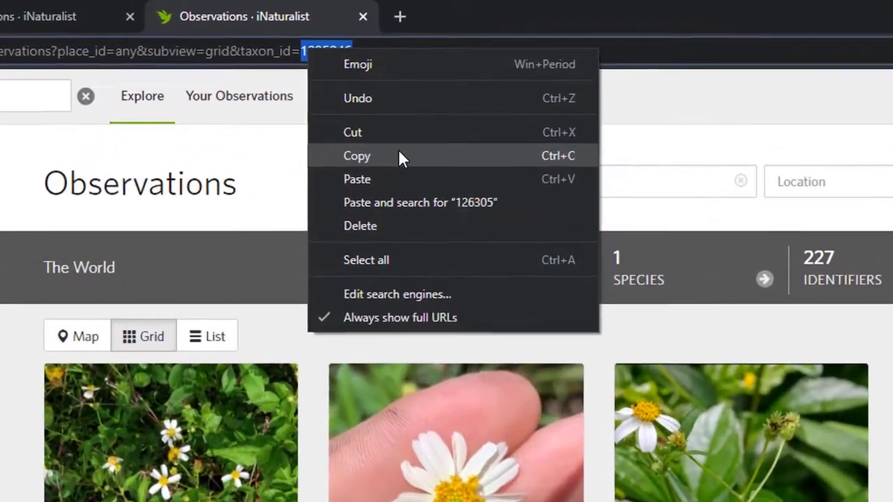
{"action": "left_click", "coordinate": [342, 117]}
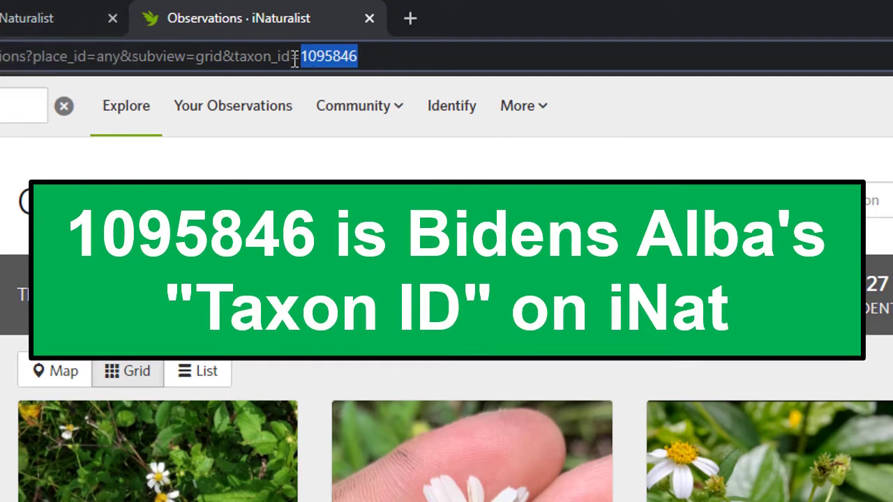
Step: In the Florida "Visited flower of" search URL, replace the Firebush taxon ID with 1095846 and load the results
{"action": "left_click", "coordinate": [90, 10]}
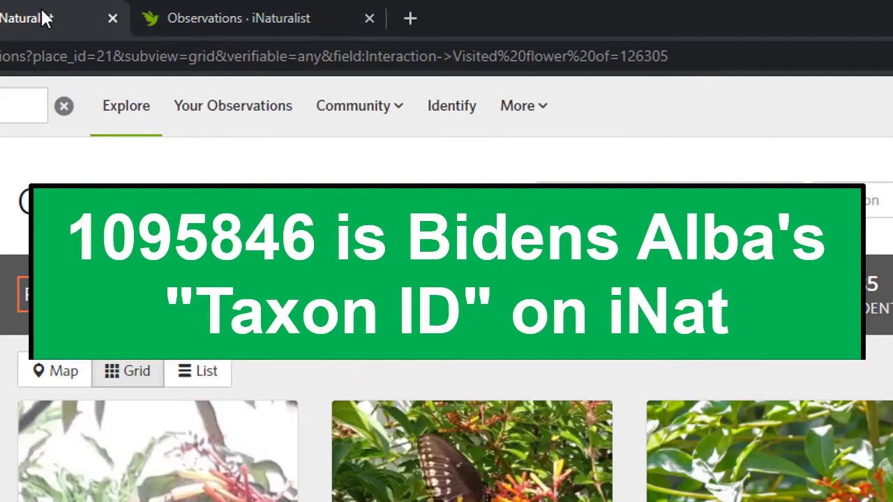
{"action": "left_click", "coordinate": [622, 63]}
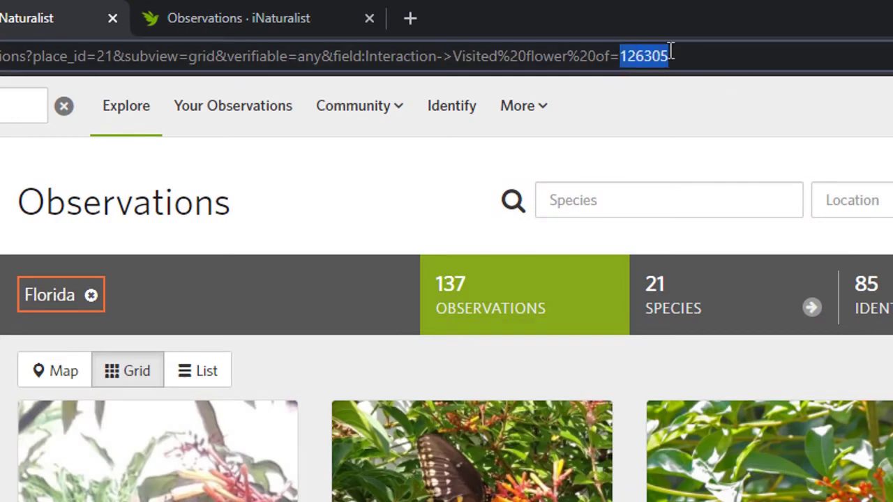
{"action": "right_click", "coordinate": [636, 53]}
{"action": "left_click", "coordinate": [719, 195]}
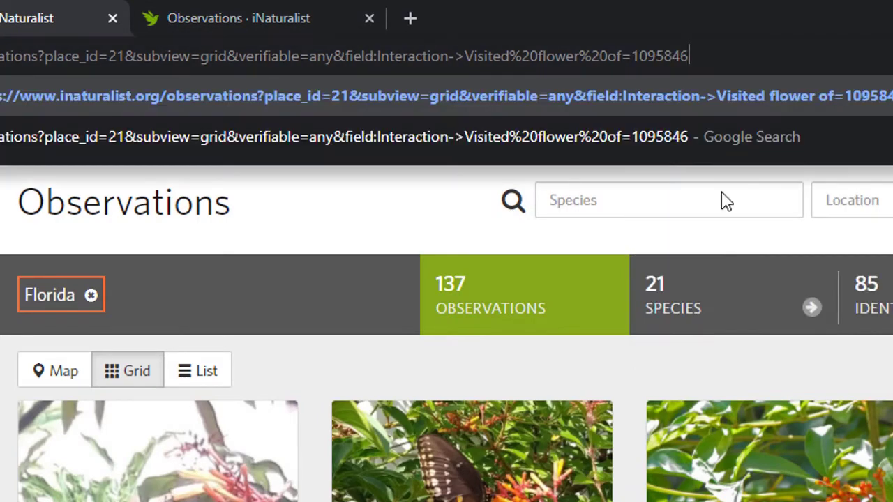
{"action": "key", "text": "Return"}
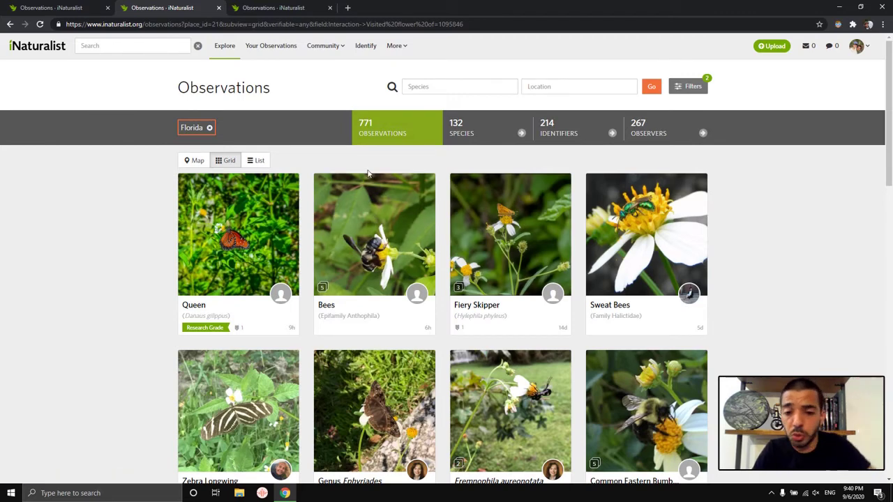
Step: Look through the first rows of Florida observations of Bidens alba flower visitors
{"action": "scroll", "coordinate": [444, 196], "scroll_direction": "down", "scroll_amount": 2}
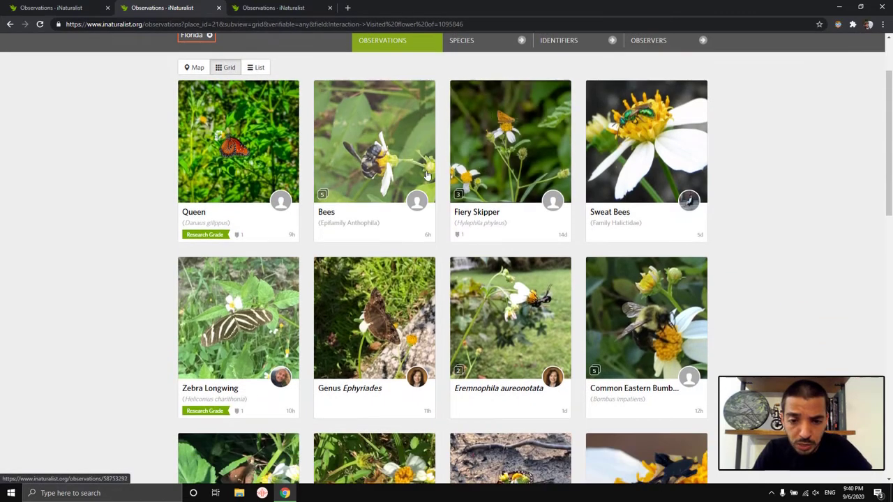
{"action": "scroll", "coordinate": [733, 200], "scroll_direction": "down", "scroll_amount": 3}
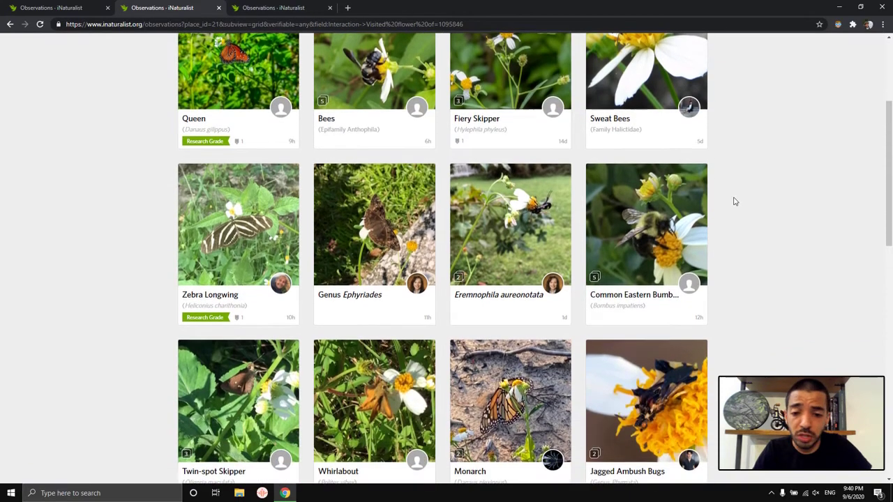
{"action": "scroll", "coordinate": [802, 210], "scroll_direction": "down", "scroll_amount": 1}
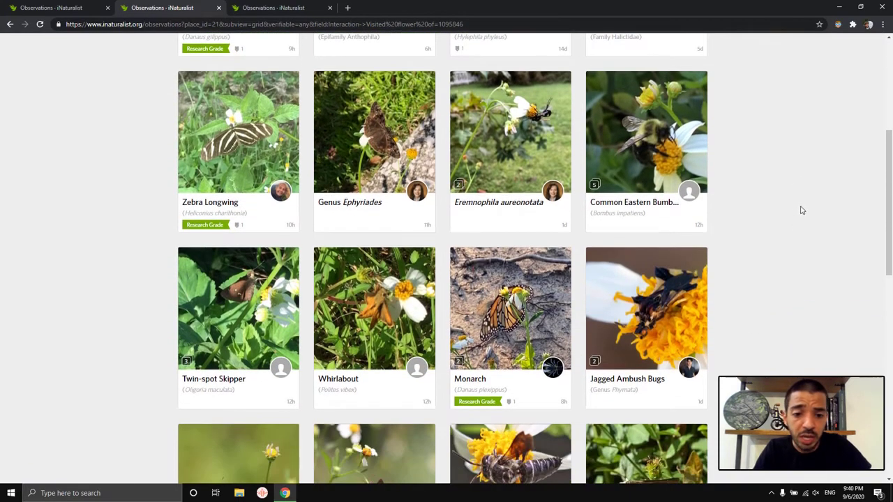
{"action": "scroll", "coordinate": [795, 215], "scroll_direction": "up", "scroll_amount": 5}
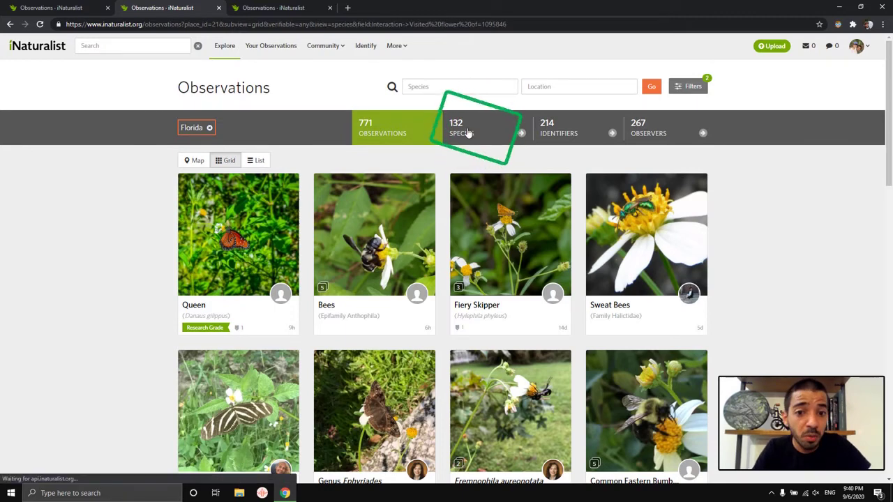
Step: Show the Bidens alba flower visitors by species and skim the species list
{"action": "left_click", "coordinate": [469, 133]}
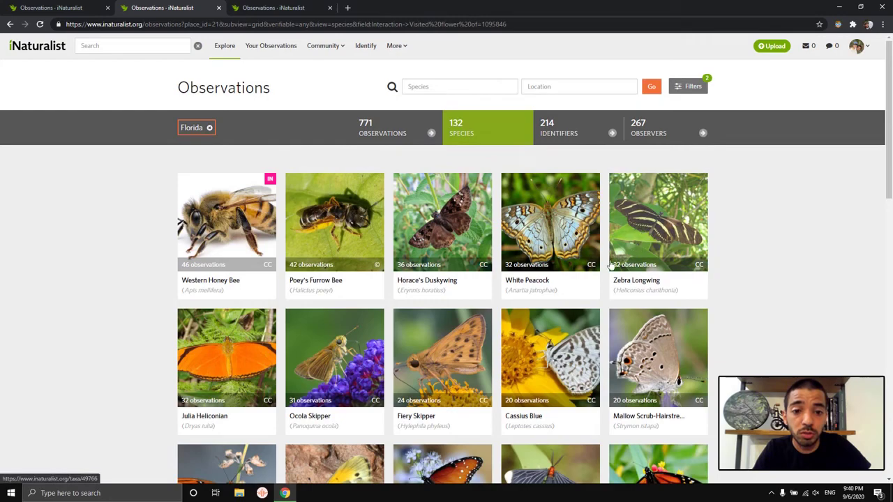
{"action": "scroll", "coordinate": [489, 243], "scroll_direction": "down", "scroll_amount": 2}
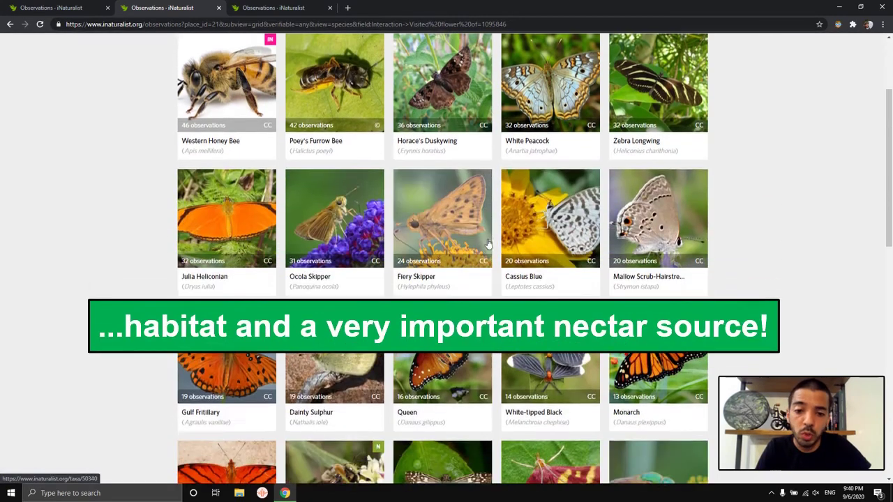
{"action": "scroll", "coordinate": [488, 242], "scroll_direction": "down", "scroll_amount": 7}
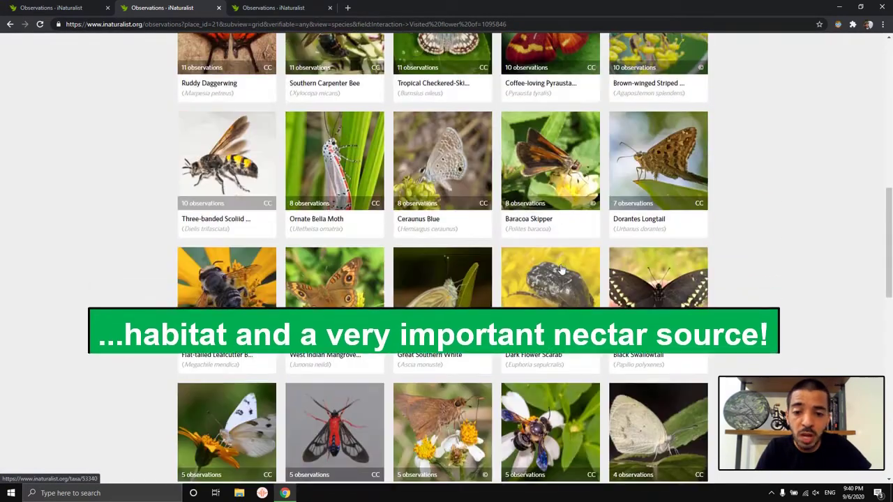
{"action": "scroll", "coordinate": [561, 270], "scroll_direction": "up", "scroll_amount": 9}
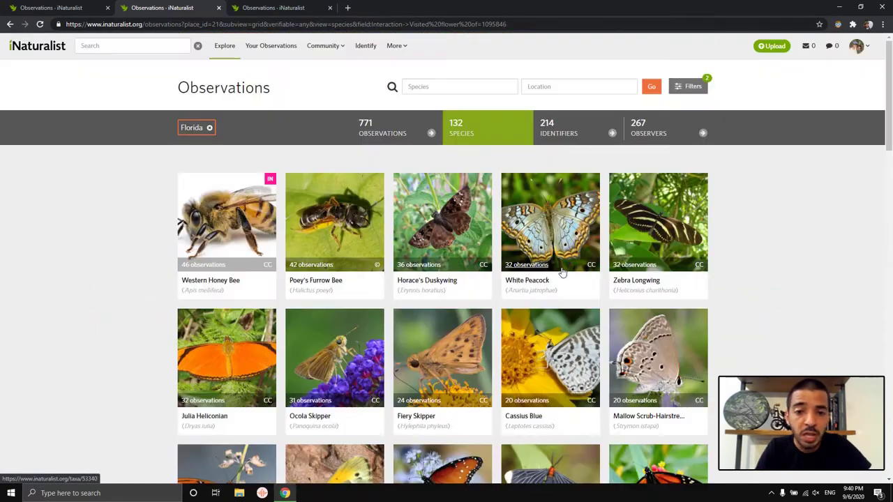
Step: Return to the individual observations of Bidens alba flower visitors and browse the photo grid down to the last loaded rows
{"action": "left_click", "coordinate": [380, 127]}
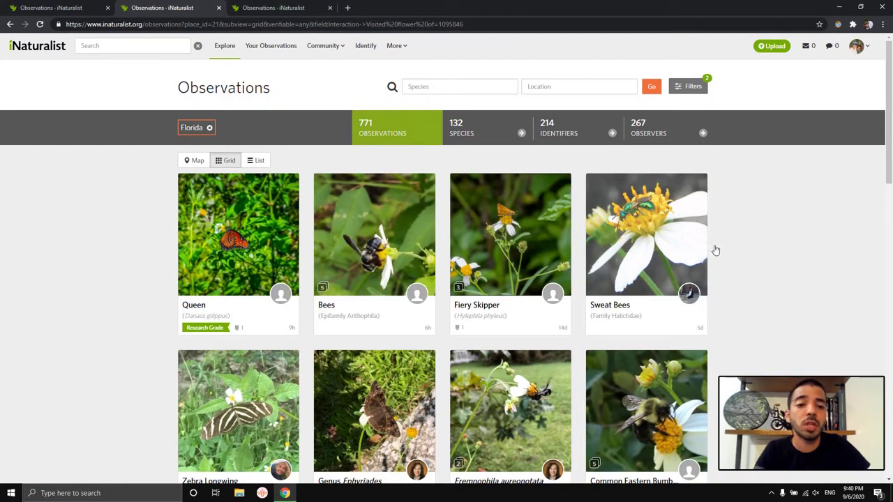
{"action": "scroll", "coordinate": [791, 207], "scroll_direction": "down", "scroll_amount": 2}
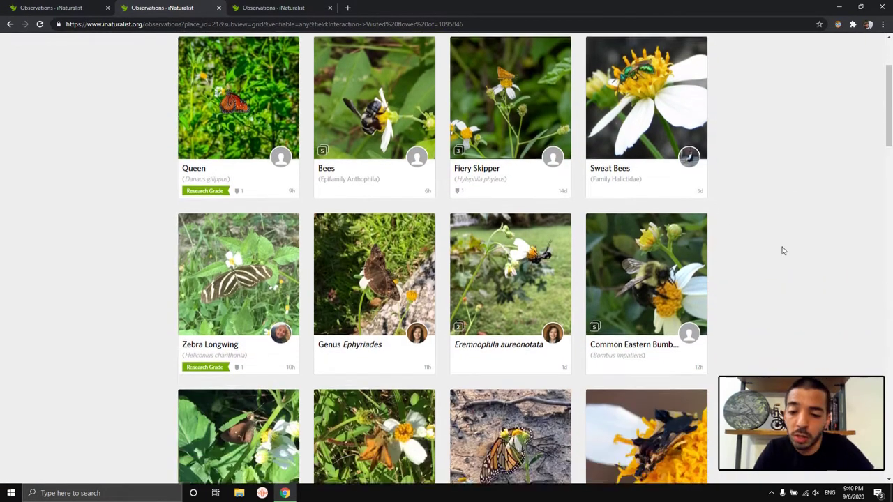
{"action": "scroll", "coordinate": [782, 251], "scroll_direction": "down", "scroll_amount": 3}
{"action": "scroll", "coordinate": [314, 251], "scroll_direction": "down", "scroll_amount": 5}
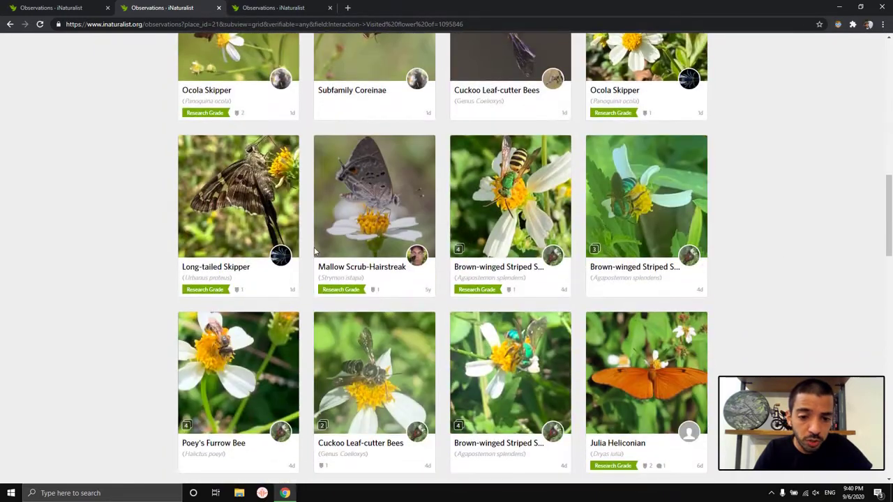
{"action": "scroll", "coordinate": [314, 251], "scroll_direction": "down", "scroll_amount": 15}
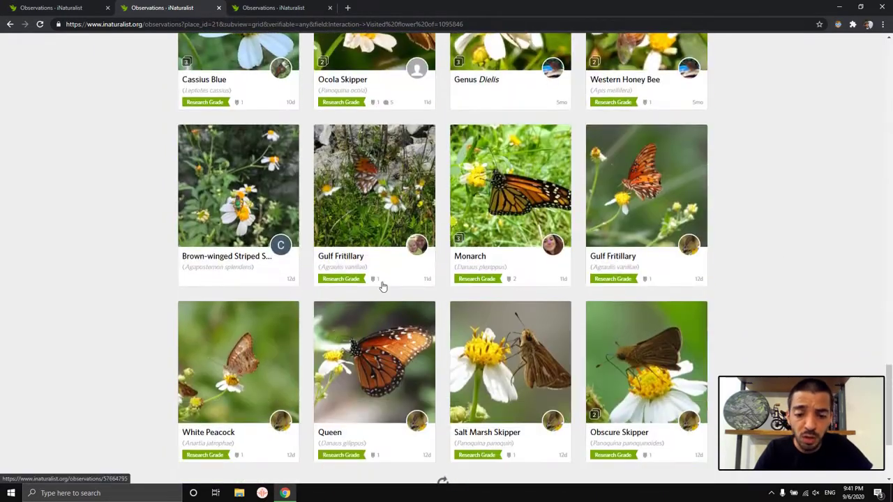
{"action": "left_click_drag", "start_coordinate": [889, 282], "coordinate": [884, 32]}
Step: Switch the Bidens alba flower visitors back to the species view and review the most frequently observed species
{"action": "left_click", "coordinate": [488, 128]}
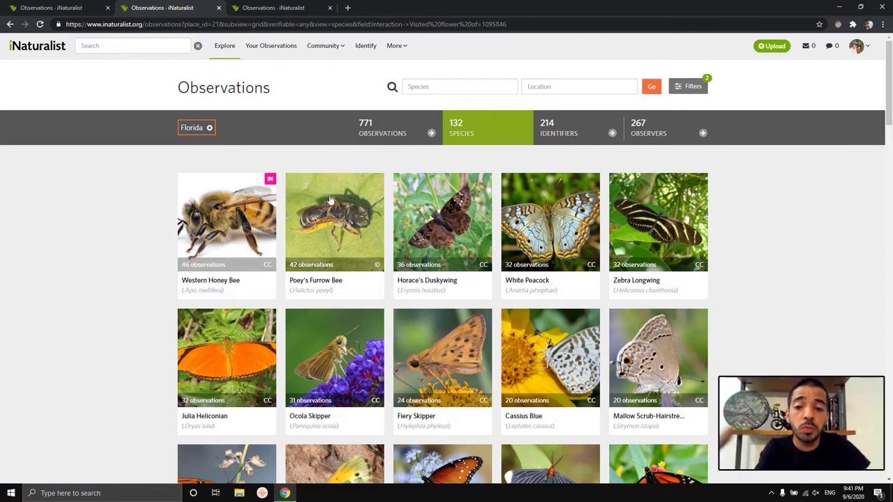
{"action": "scroll", "coordinate": [631, 223], "scroll_direction": "down", "scroll_amount": 3}
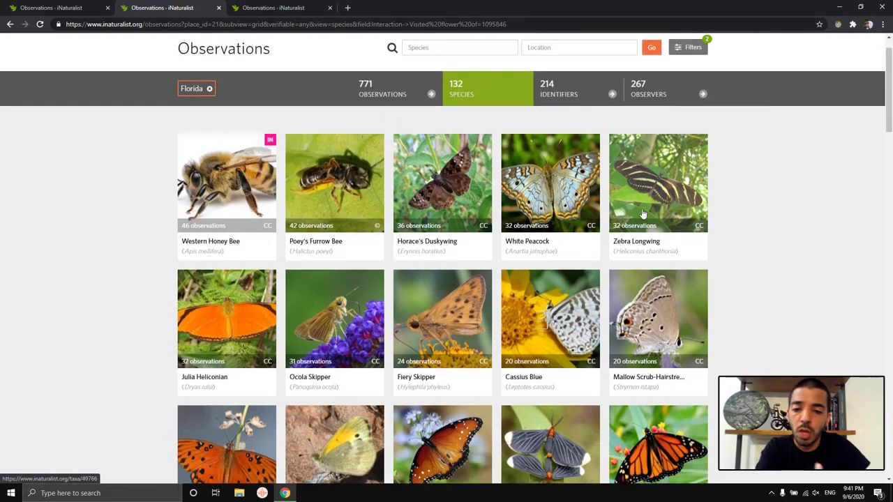
{"action": "scroll", "coordinate": [732, 194], "scroll_direction": "down", "scroll_amount": 2}
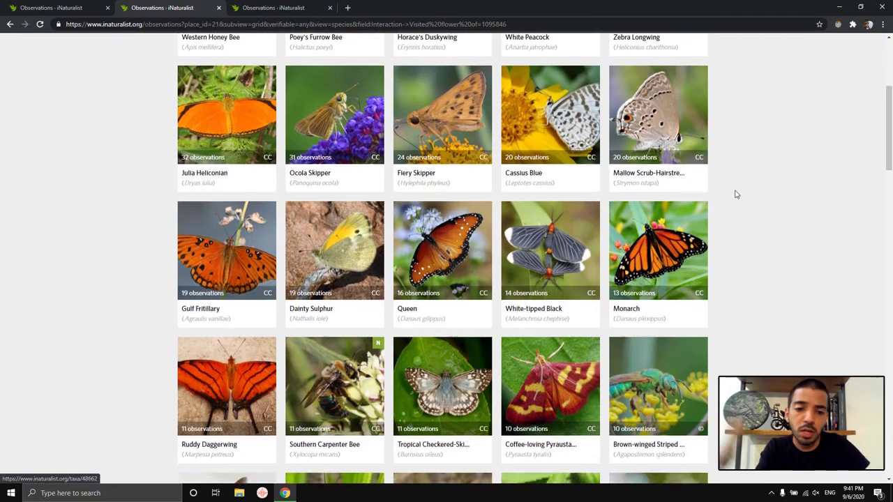
{"action": "scroll", "coordinate": [547, 165], "scroll_direction": "down", "scroll_amount": 3}
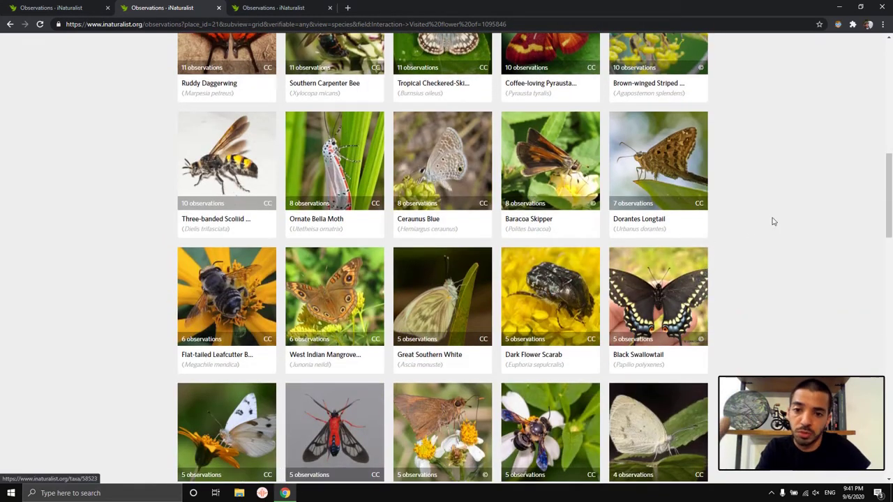
{"action": "key", "text": "F5"}
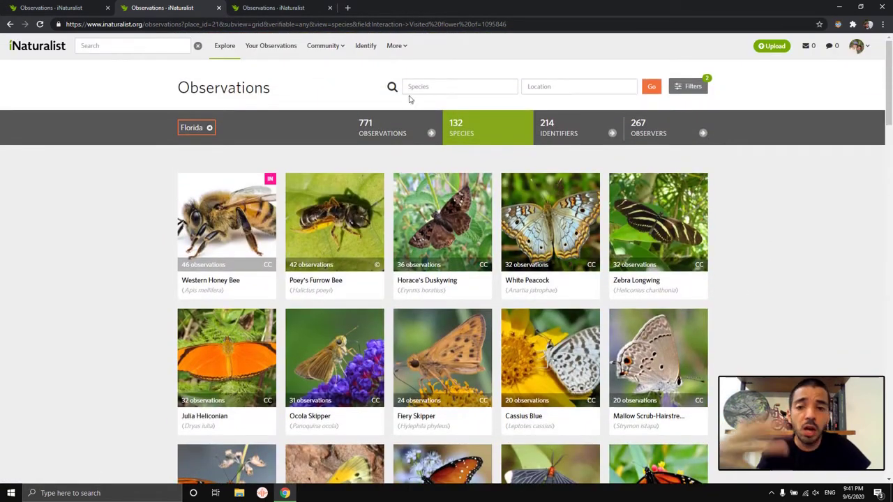
Step: On the Romerillo observations page, change the species search to "cirsium horri" and choose Bristle Thistle (Cirsium horridulum)
{"action": "left_click", "coordinate": [267, 6]}
{"action": "left_click", "coordinate": [449, 85]}
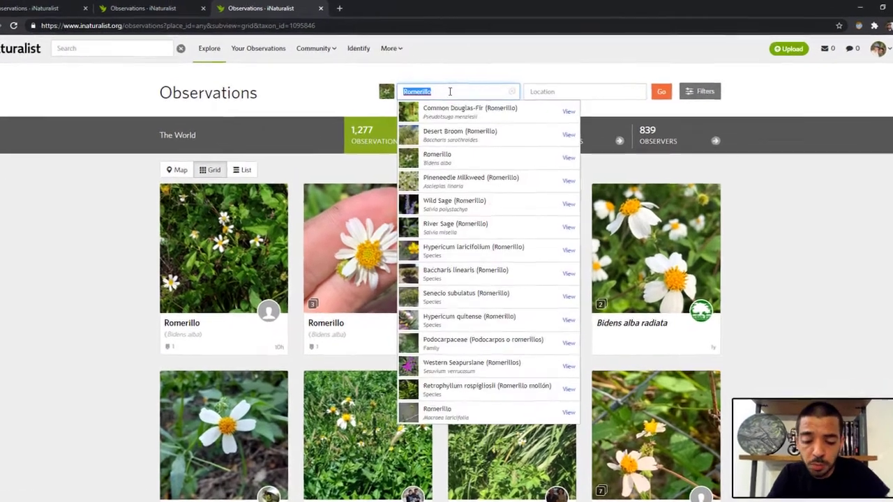
{"action": "type", "text": "cirsium"}
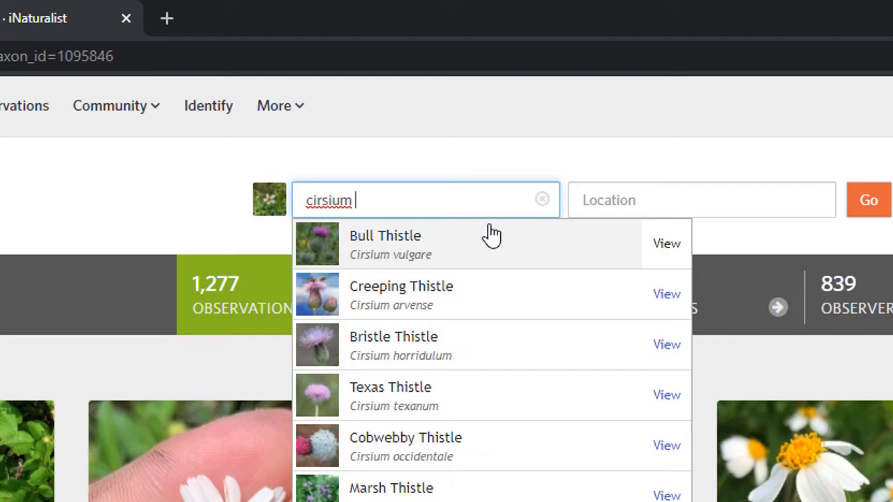
{"action": "type", "text": "horri"}
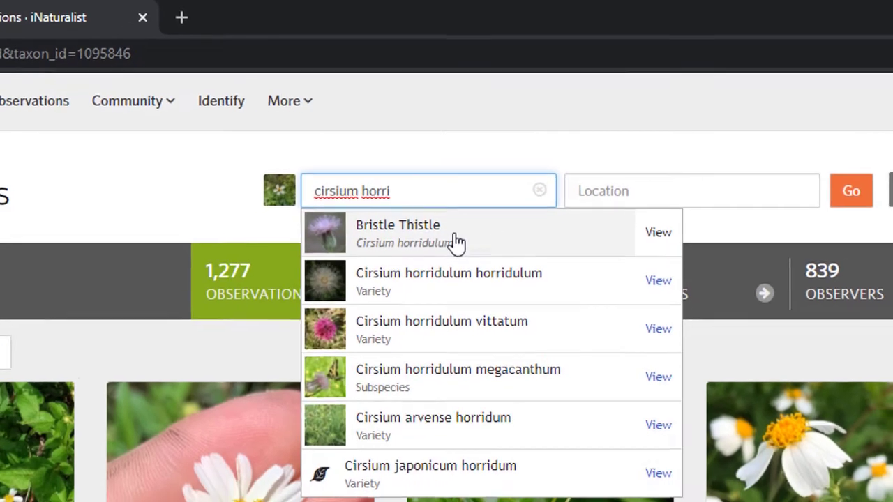
{"action": "left_click", "coordinate": [453, 246]}
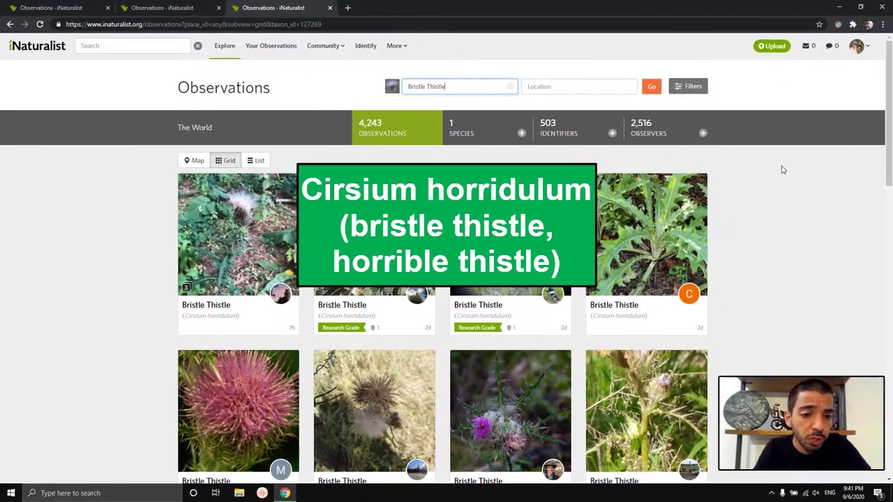
Step: Glance over the worldwide photo grid of Bristle Thistle observations
{"action": "scroll", "coordinate": [781, 166], "scroll_direction": "down", "scroll_amount": 2}
{"action": "scroll", "coordinate": [737, 162], "scroll_direction": "down", "scroll_amount": 3}
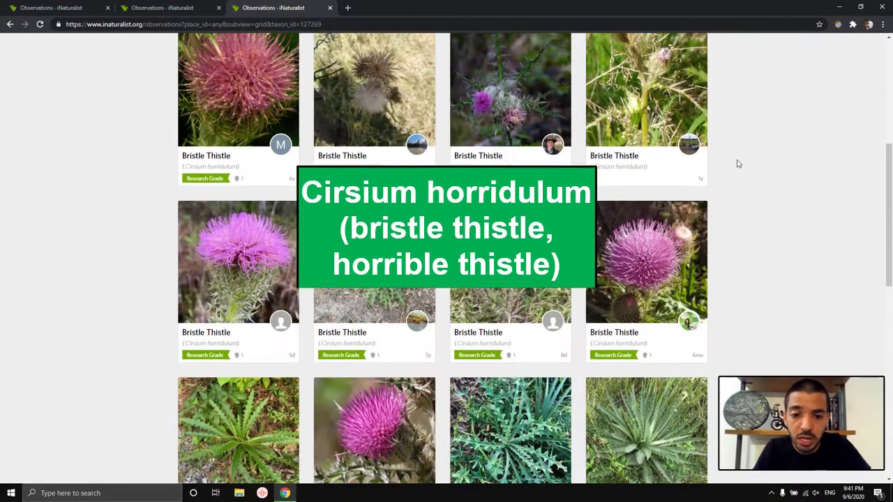
{"action": "scroll", "coordinate": [744, 173], "scroll_direction": "up", "scroll_amount": 5}
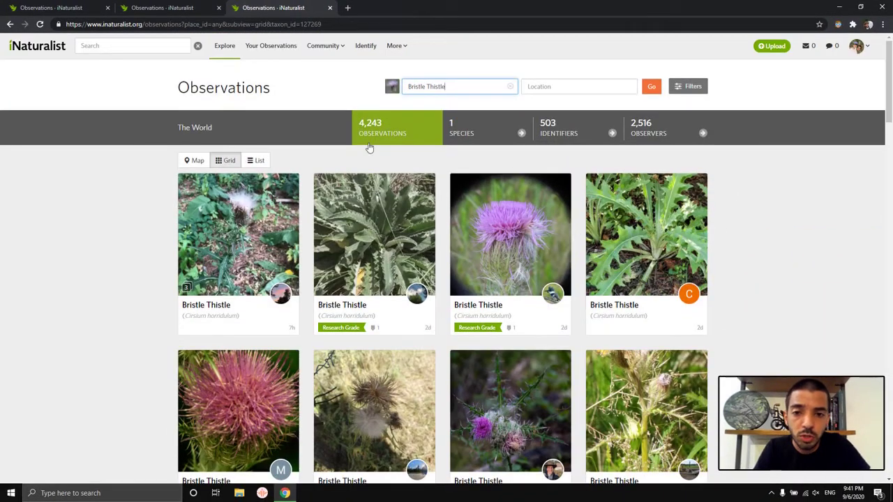
{"action": "scroll", "coordinate": [514, 219], "scroll_direction": "down", "scroll_amount": 4}
{"action": "scroll", "coordinate": [436, 122], "scroll_direction": "up", "scroll_amount": 4}
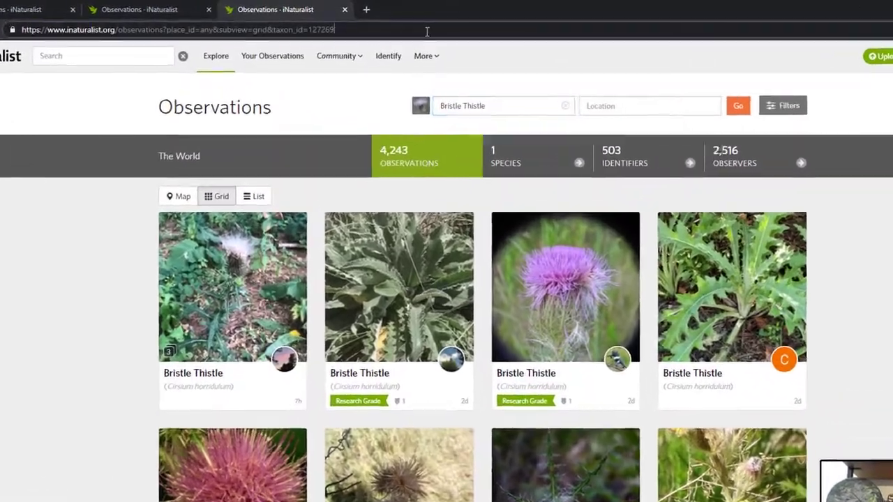
Step: Copy the taxon ID 127269 from the URL of the Bristle Thistle observations page
{"action": "left_click", "coordinate": [314, 25]}
{"action": "double_click", "coordinate": [312, 25]}
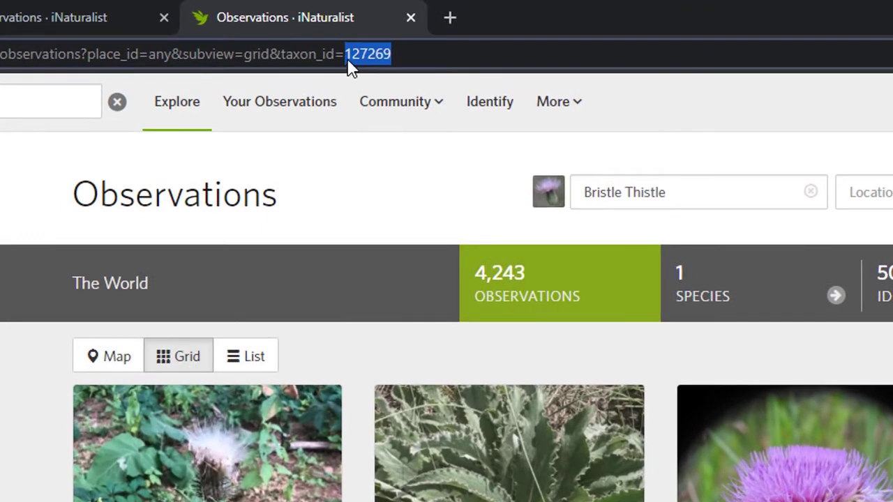
{"action": "right_click", "coordinate": [364, 67]}
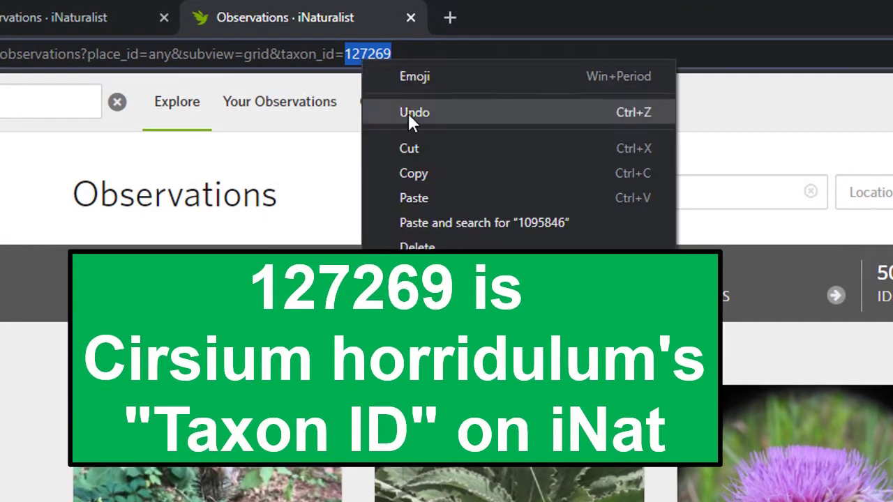
{"action": "left_click", "coordinate": [421, 171]}
Step: In the Bidens alba flower-visitor search URL, replace the taxon ID after "Visited flower of" with the copied 127269 and load the page
{"action": "left_click", "coordinate": [48, 11]}
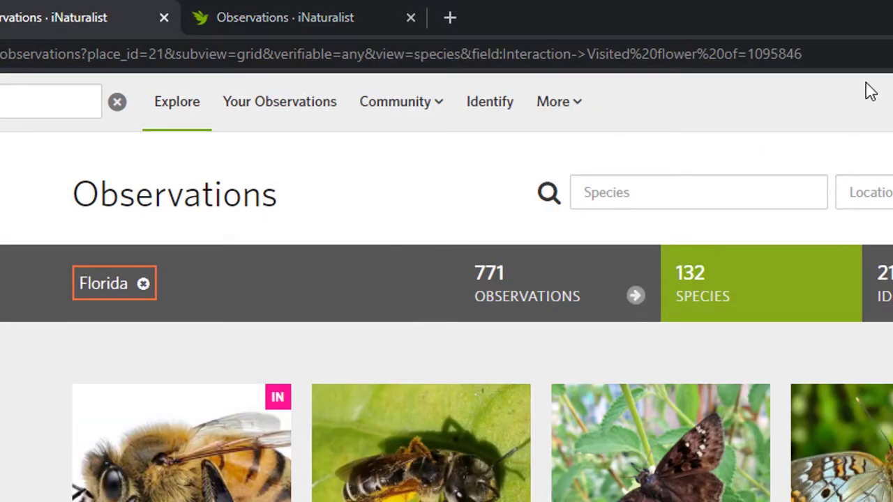
{"action": "left_click", "coordinate": [881, 53]}
{"action": "left_click", "coordinate": [881, 53]}
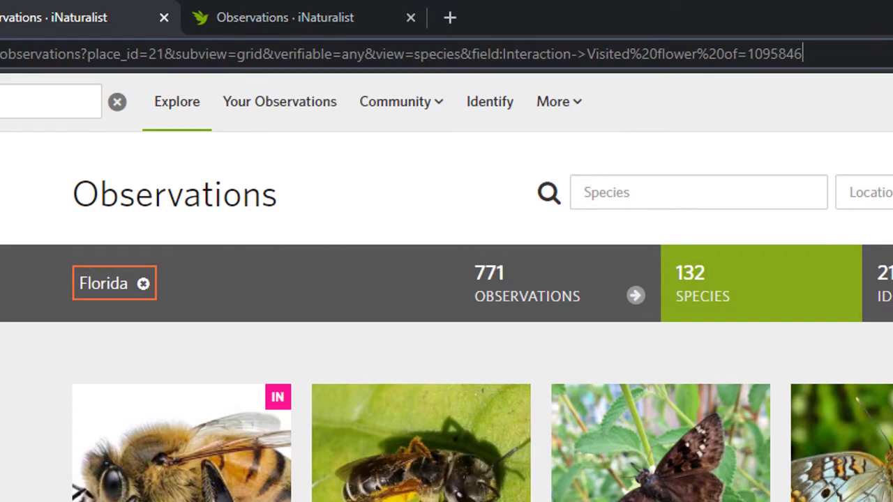
{"action": "right_click", "coordinate": [752, 57]}
{"action": "left_click", "coordinate": [760, 193]}
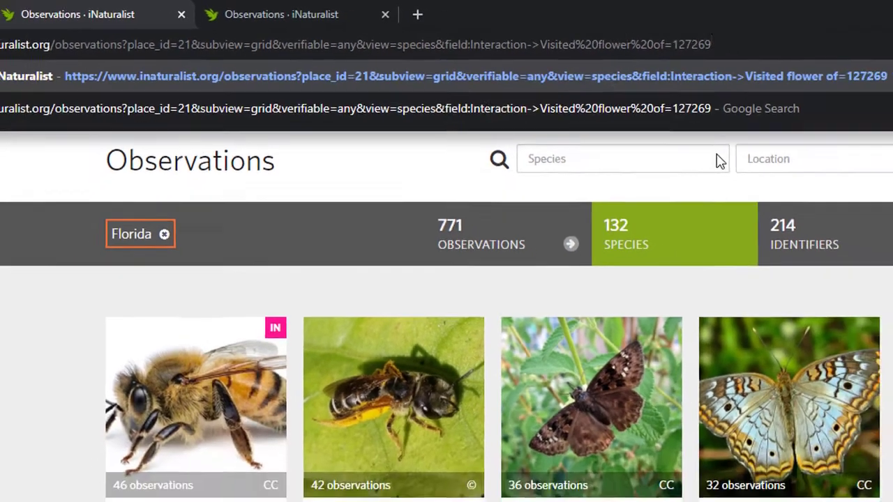
{"action": "key", "text": "Return"}
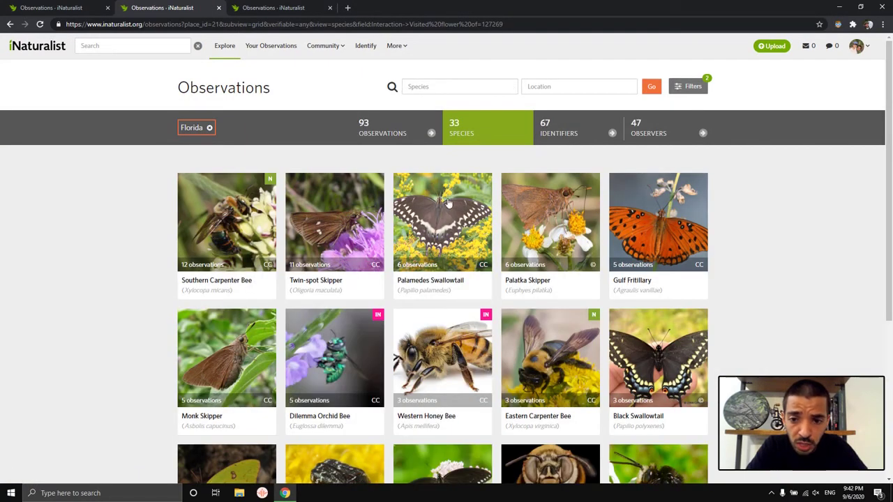
Step: Switch the Bristle Thistle flower visitors in Florida to the observations view and browse the photo grid
{"action": "left_click", "coordinate": [384, 138]}
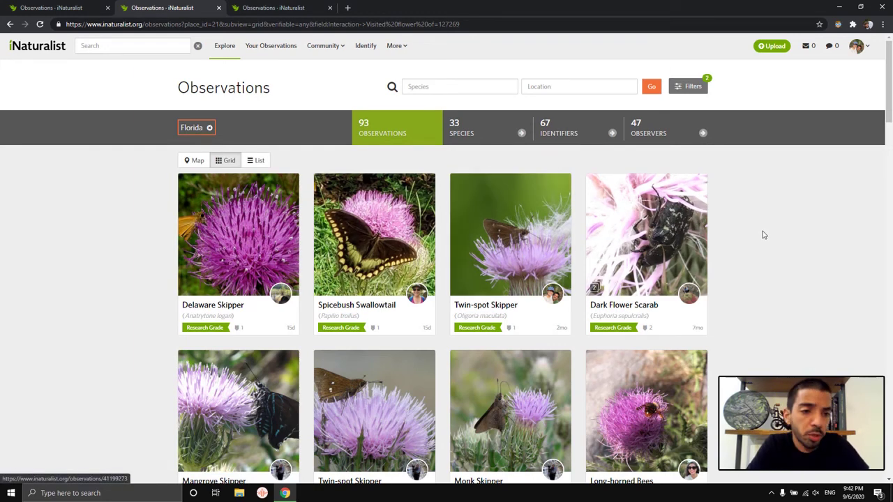
{"action": "scroll", "coordinate": [761, 213], "scroll_direction": "down", "scroll_amount": 5}
{"action": "scroll", "coordinate": [761, 213], "scroll_direction": "down", "scroll_amount": 4}
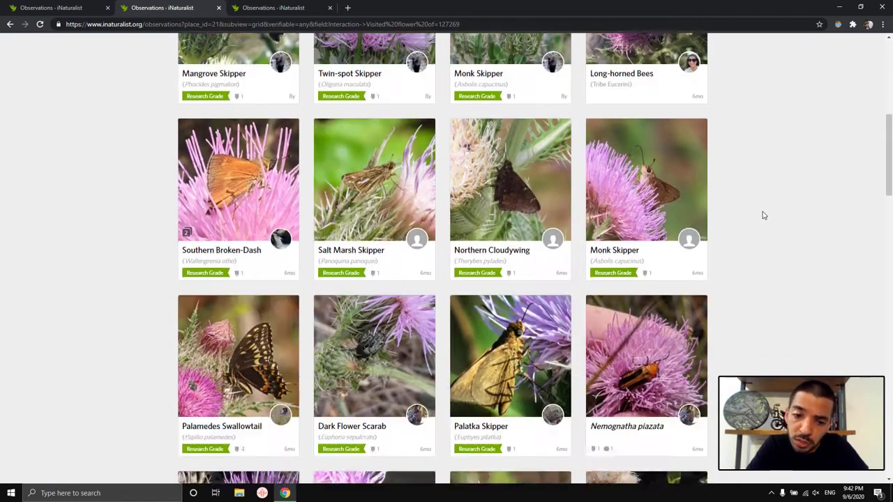
{"action": "scroll", "coordinate": [738, 265], "scroll_direction": "down", "scroll_amount": 8}
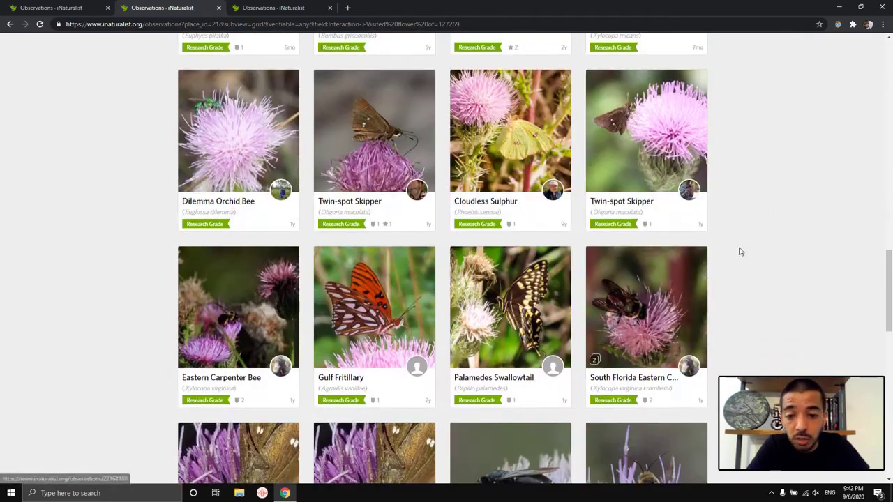
{"action": "scroll", "coordinate": [769, 245], "scroll_direction": "up", "scroll_amount": 7}
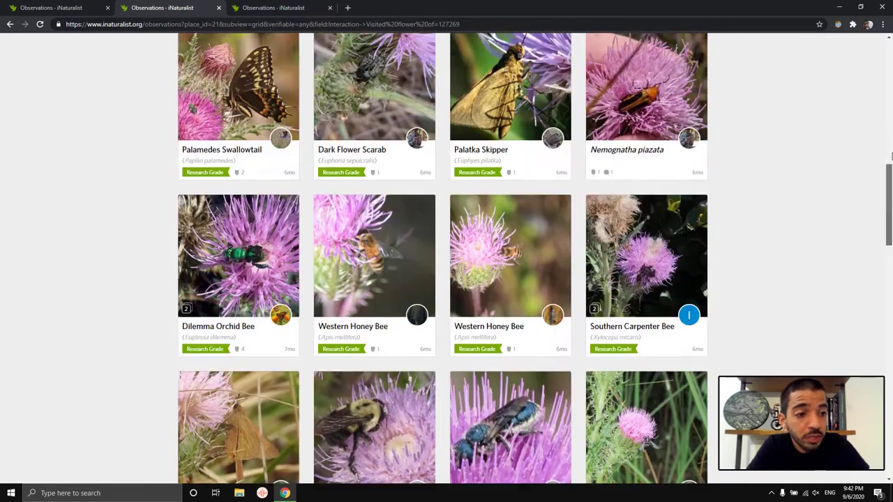
{"action": "left_click_drag", "start_coordinate": [891, 157], "coordinate": [874, 28]}
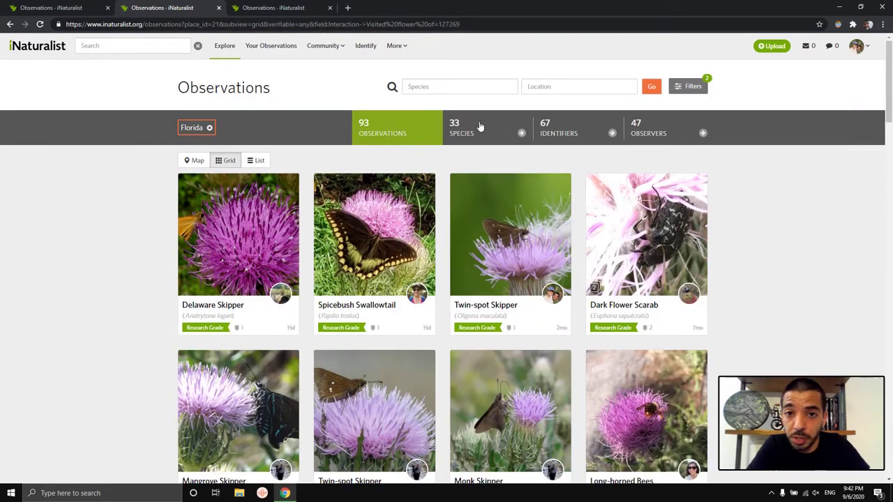
Step: Examine the observation photos further for the skippers, swallowtails, bees and beetles visiting Bristle Thistle flowers
{"action": "scroll", "coordinate": [441, 184], "scroll_direction": "down", "scroll_amount": 2}
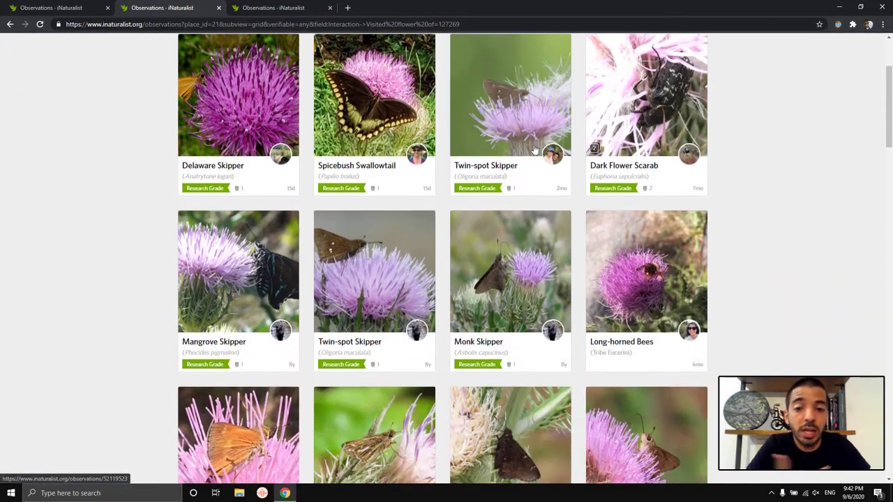
{"action": "scroll", "coordinate": [440, 184], "scroll_direction": "up", "scroll_amount": 1}
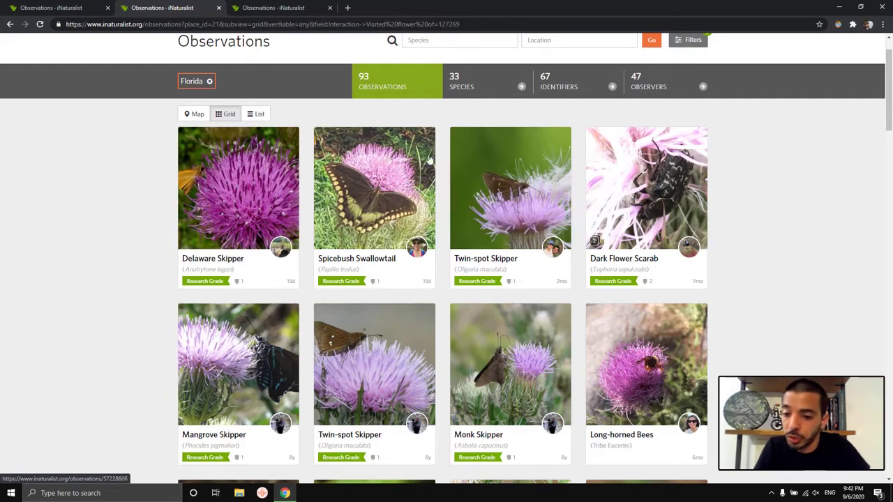
{"action": "scroll", "coordinate": [380, 178], "scroll_direction": "down", "scroll_amount": 3}
{"action": "scroll", "coordinate": [381, 185], "scroll_direction": "up", "scroll_amount": 3}
{"action": "scroll", "coordinate": [382, 185], "scroll_direction": "up", "scroll_amount": 1}
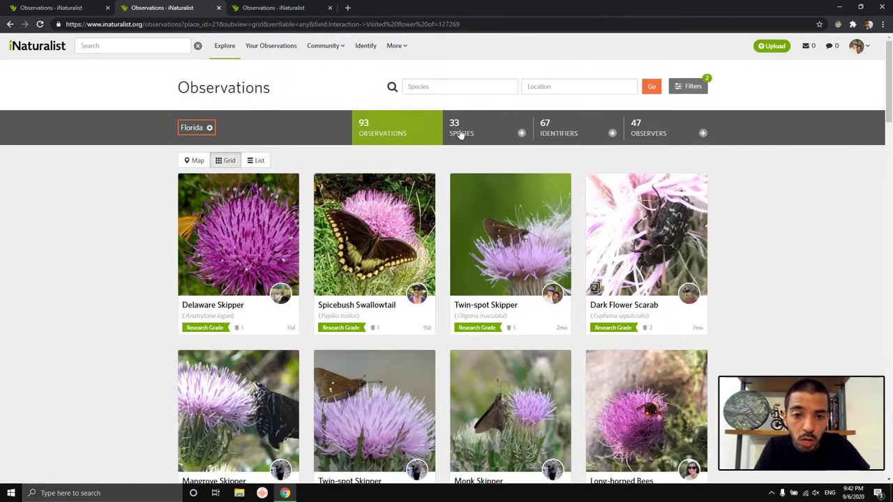
{"action": "scroll", "coordinate": [477, 142], "scroll_direction": "down", "scroll_amount": 12}
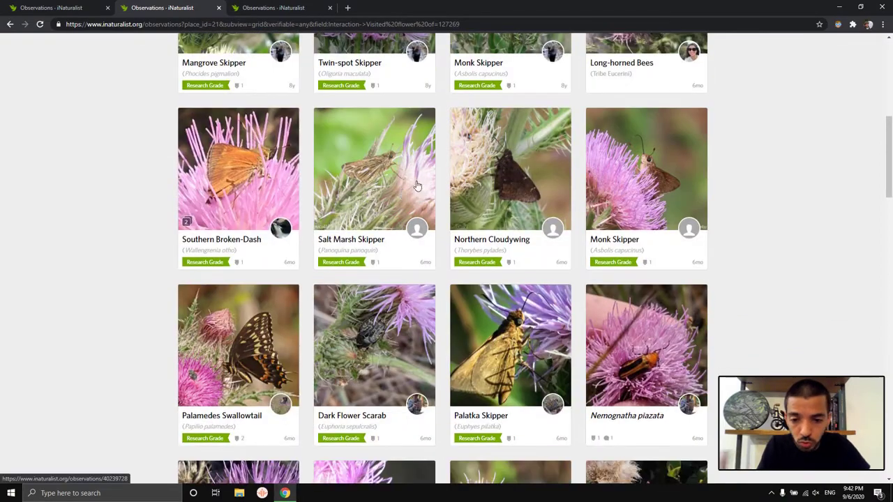
{"action": "scroll", "coordinate": [440, 196], "scroll_direction": "down", "scroll_amount": 1}
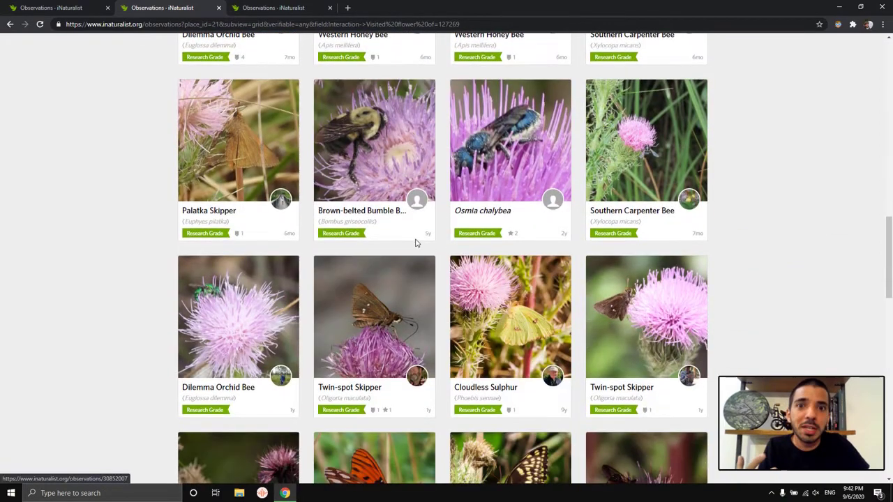
{"action": "scroll", "coordinate": [548, 237], "scroll_direction": "down", "scroll_amount": 10}
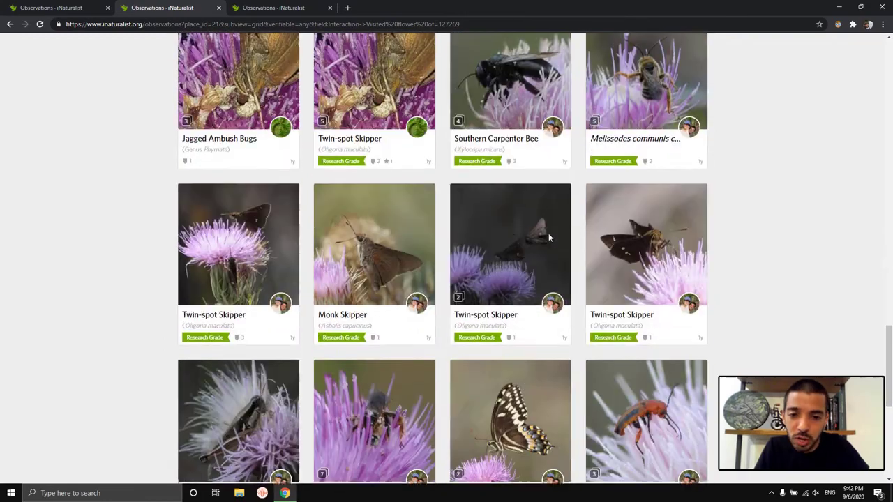
{"action": "scroll", "coordinate": [549, 237], "scroll_direction": "down", "scroll_amount": 4}
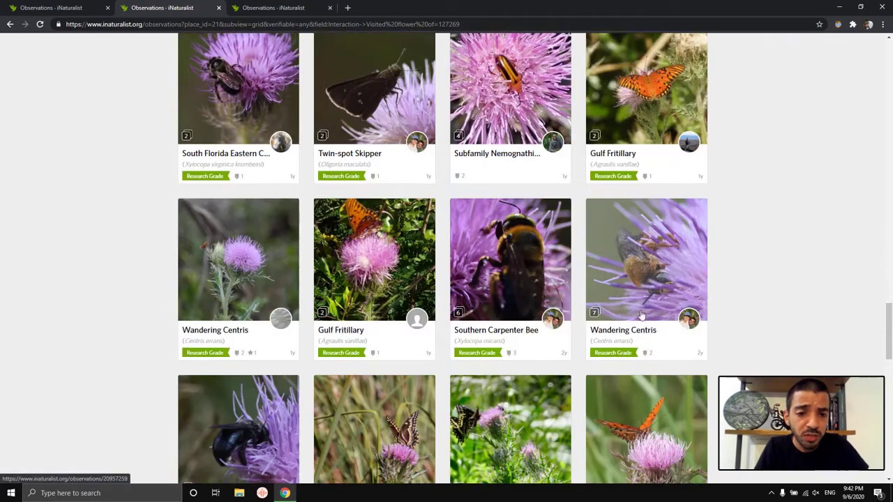
{"action": "scroll", "coordinate": [582, 290], "scroll_direction": "up", "scroll_amount": 1}
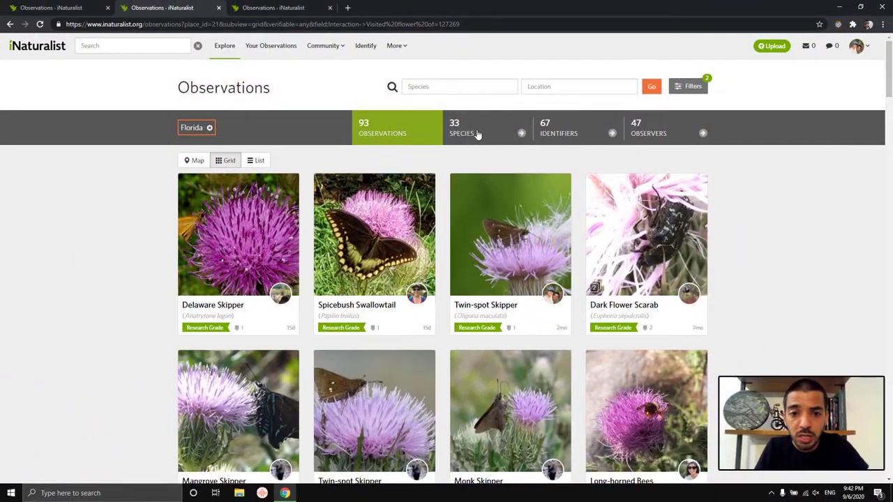
Step: Switch the Bristle Thistle flower visitors to the species view and review the whole species list
{"action": "left_click", "coordinate": [478, 134]}
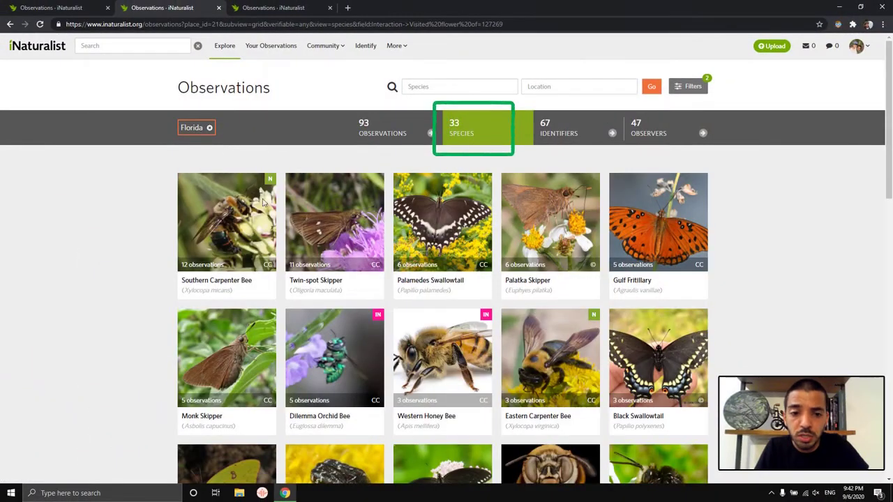
{"action": "scroll", "coordinate": [821, 294], "scroll_direction": "down", "scroll_amount": 8}
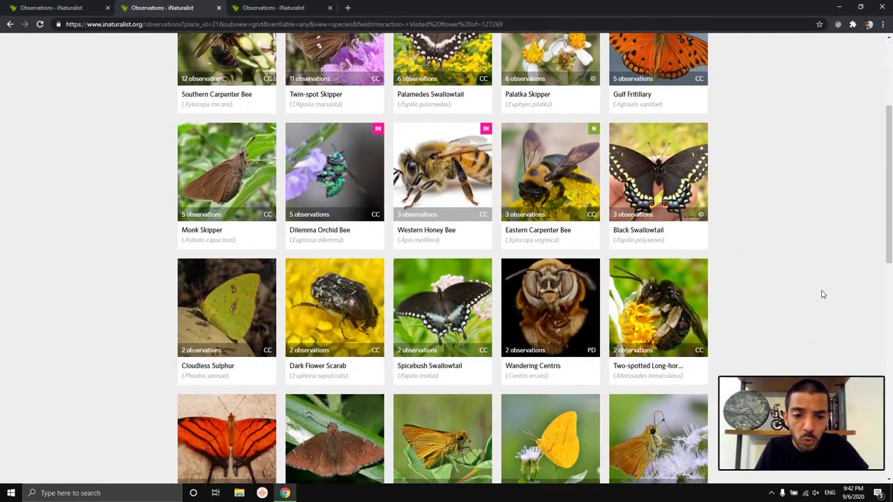
{"action": "scroll", "coordinate": [816, 299], "scroll_direction": "down", "scroll_amount": 3}
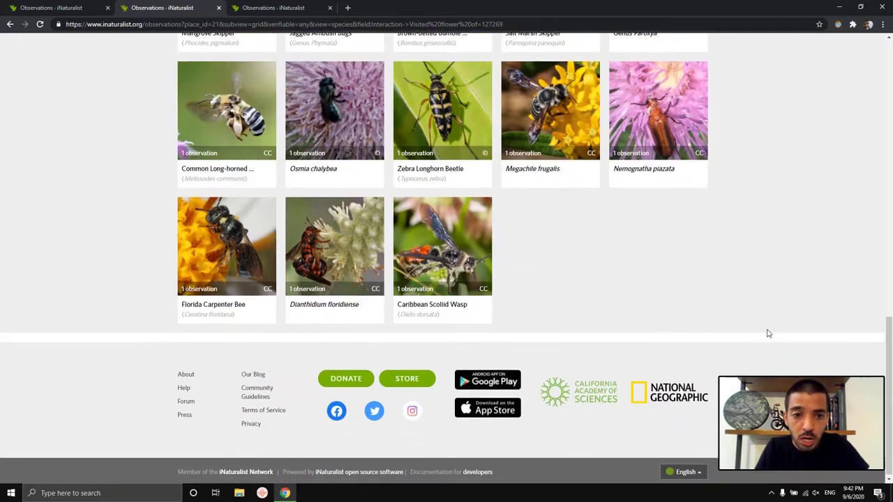
{"action": "scroll", "coordinate": [767, 334], "scroll_direction": "up", "scroll_amount": 10}
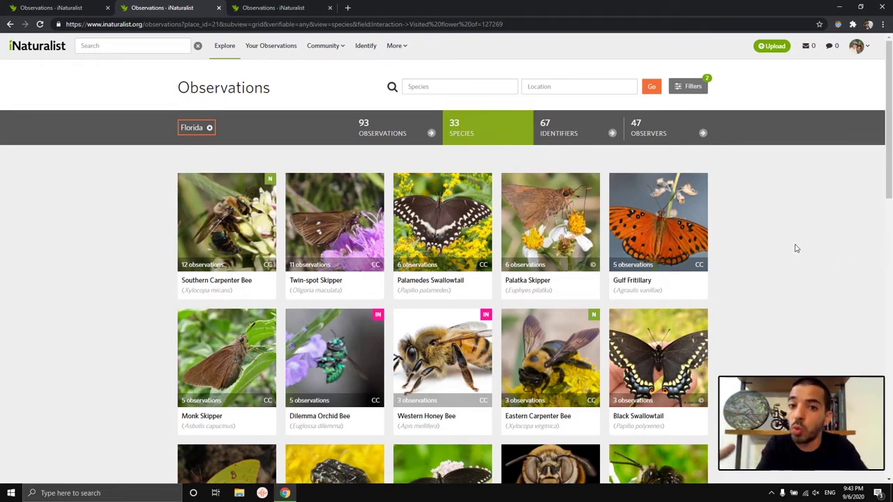
Step: Return to the observations view of the Bristle Thistle flower visitors, highlight its full search URL and glance over the photo grid
{"action": "left_click", "coordinate": [375, 135]}
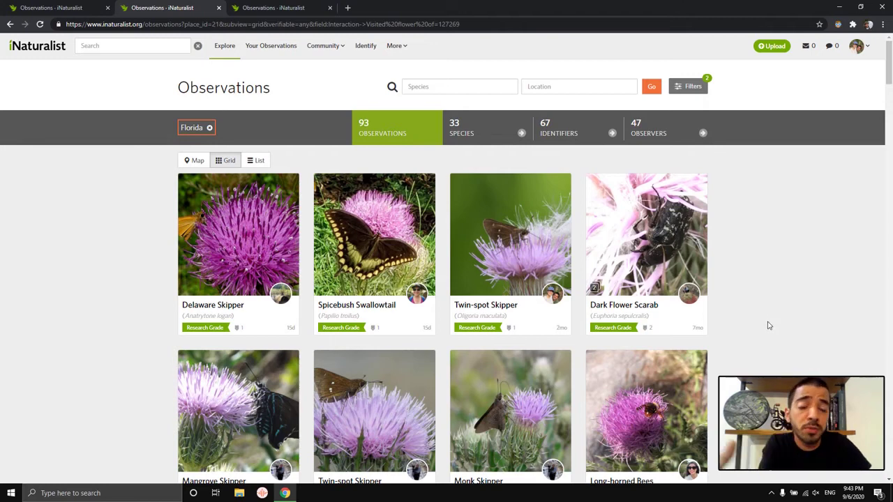
{"action": "scroll", "coordinate": [760, 286], "scroll_direction": "down", "scroll_amount": 1}
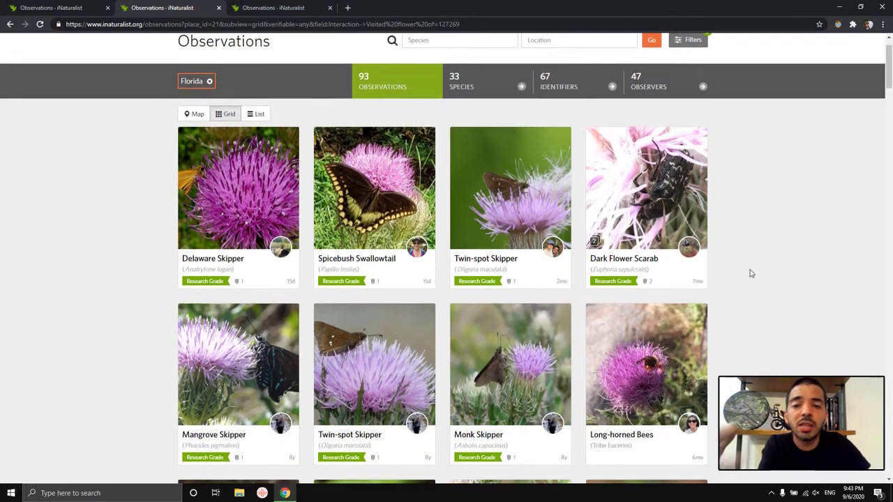
{"action": "scroll", "coordinate": [753, 275], "scroll_direction": "up", "scroll_amount": 1}
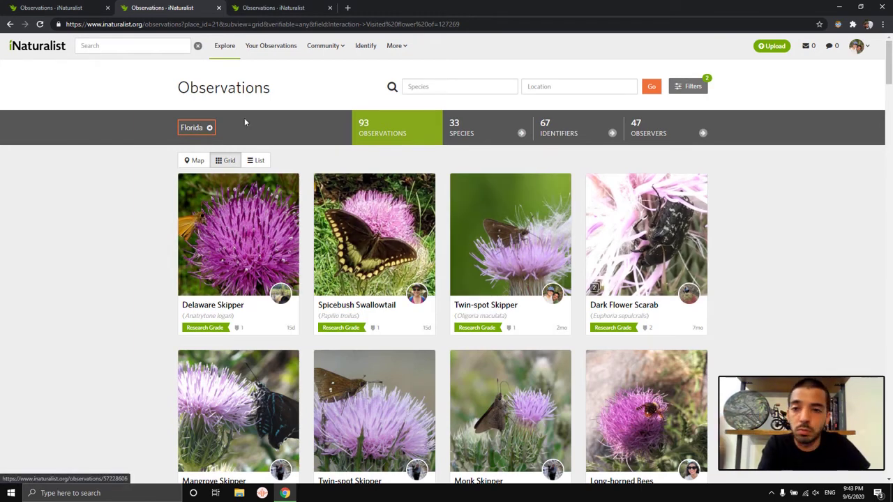
{"action": "left_click", "coordinate": [473, 24]}
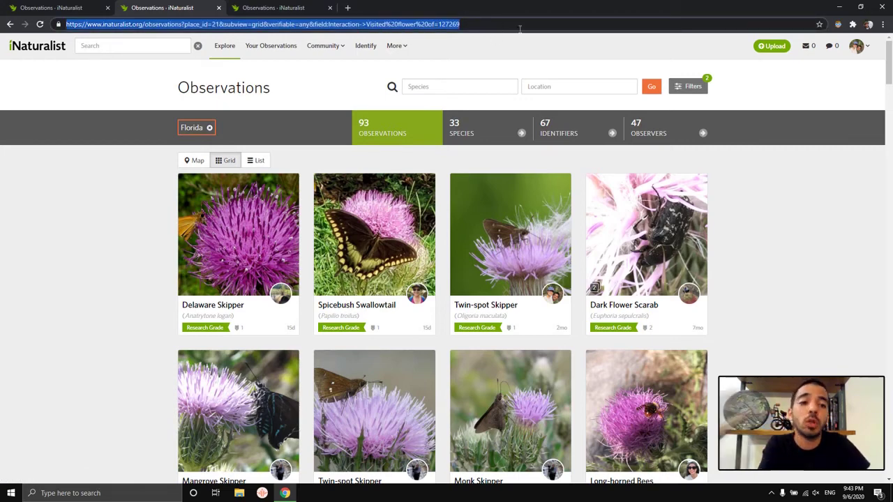
{"action": "left_click", "coordinate": [847, 276]}
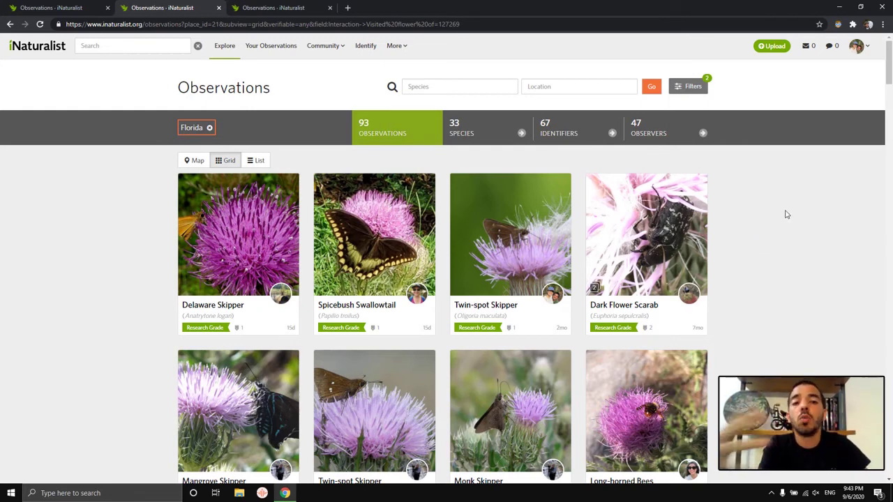
{"action": "scroll", "coordinate": [788, 175], "scroll_direction": "down", "scroll_amount": 3}
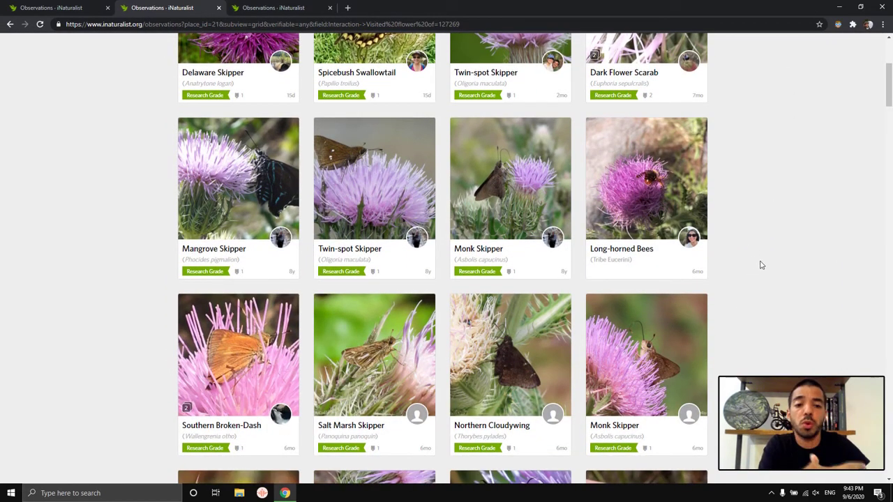
{"action": "scroll", "coordinate": [761, 264], "scroll_direction": "up", "scroll_amount": 3}
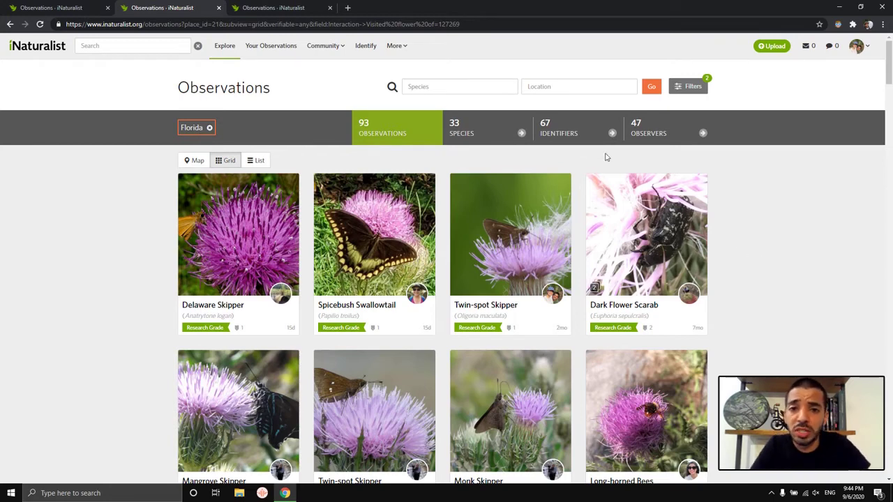
Step: Highlight only the taxon ID 127269 at the end of the "Visited flower of" URL and glance over the matching observations
{"action": "left_click", "coordinate": [498, 24]}
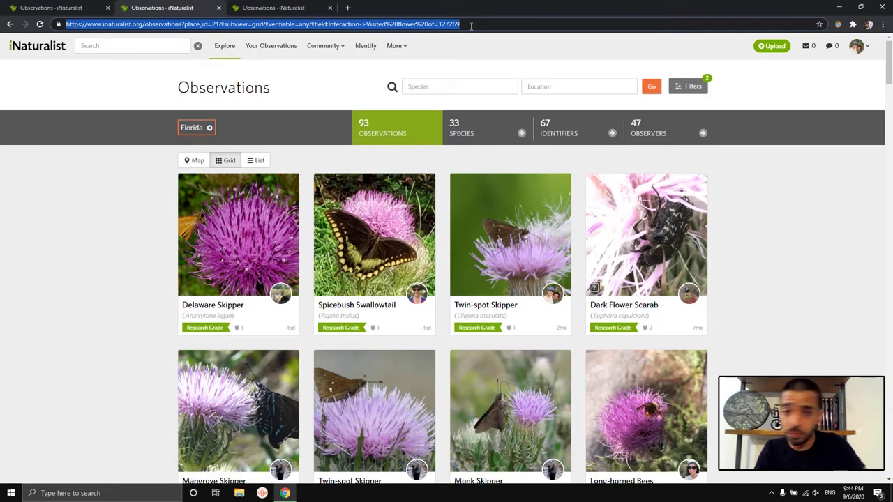
{"action": "left_click", "coordinate": [471, 26]}
{"action": "double_click", "coordinate": [470, 26]}
{"action": "left_click", "coordinate": [469, 26]}
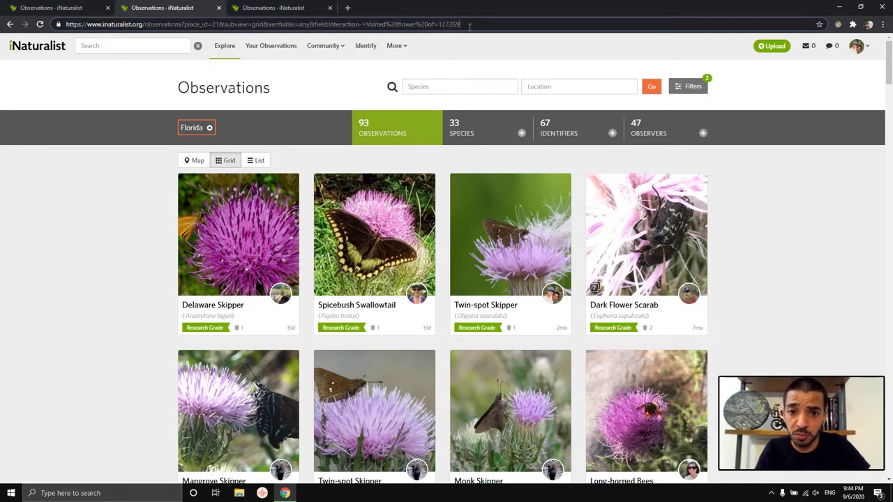
{"action": "left_click_drag", "start_coordinate": [461, 24], "coordinate": [440, 26]}
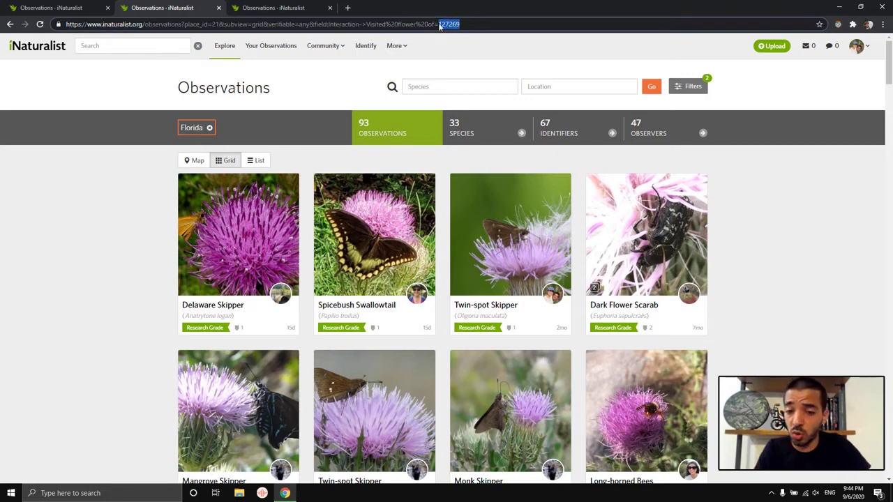
{"action": "scroll", "coordinate": [777, 205], "scroll_direction": "down", "scroll_amount": 3}
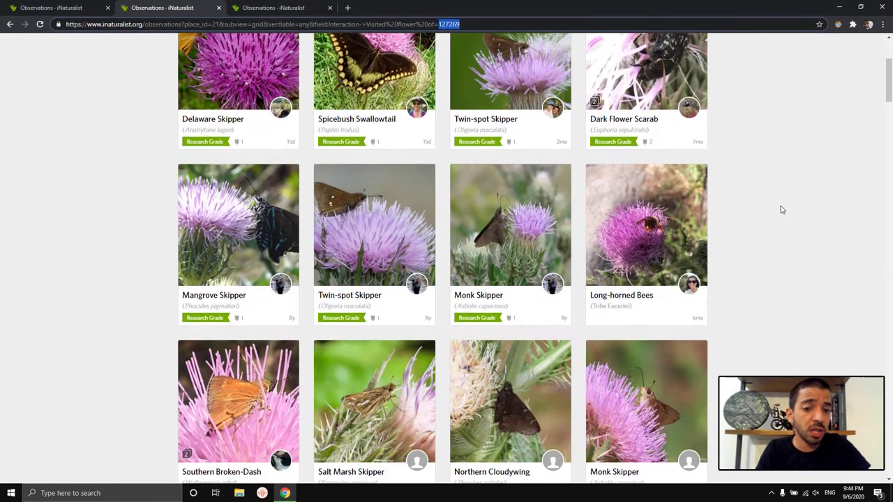
{"action": "scroll", "coordinate": [783, 216], "scroll_direction": "up", "scroll_amount": 3}
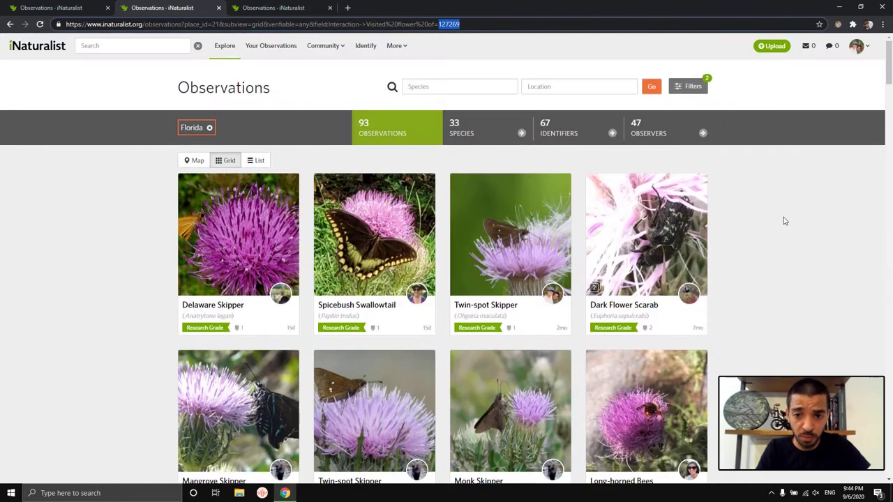
Step: Switch back to the Florida map of flower visitors for taxon ID 59040
{"action": "left_click", "coordinate": [263, 12]}
{"action": "left_click", "coordinate": [173, 17]}
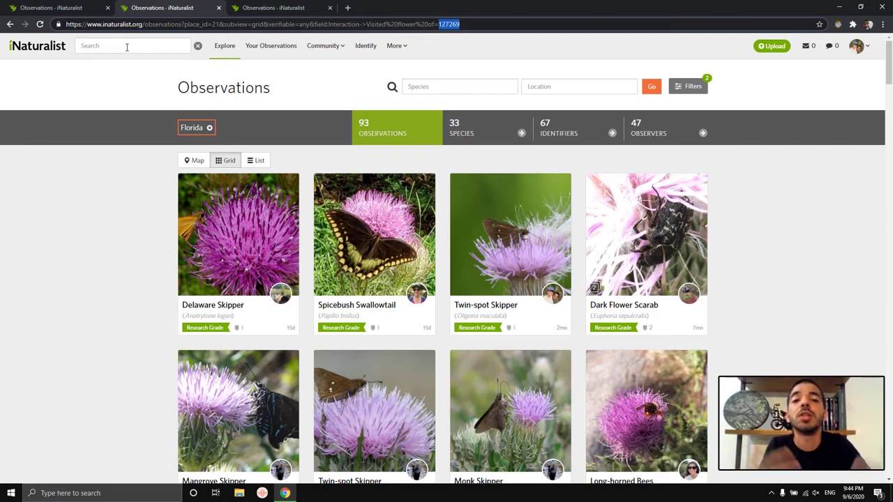
{"action": "left_click", "coordinate": [80, 14]}
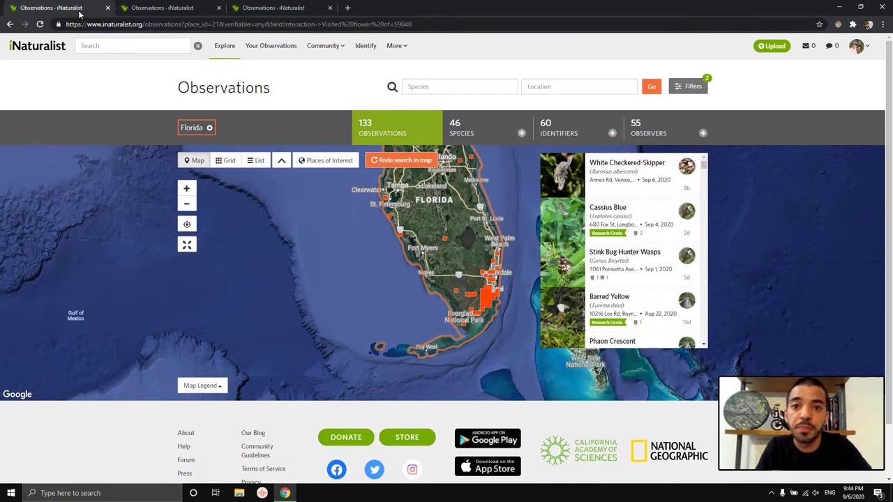